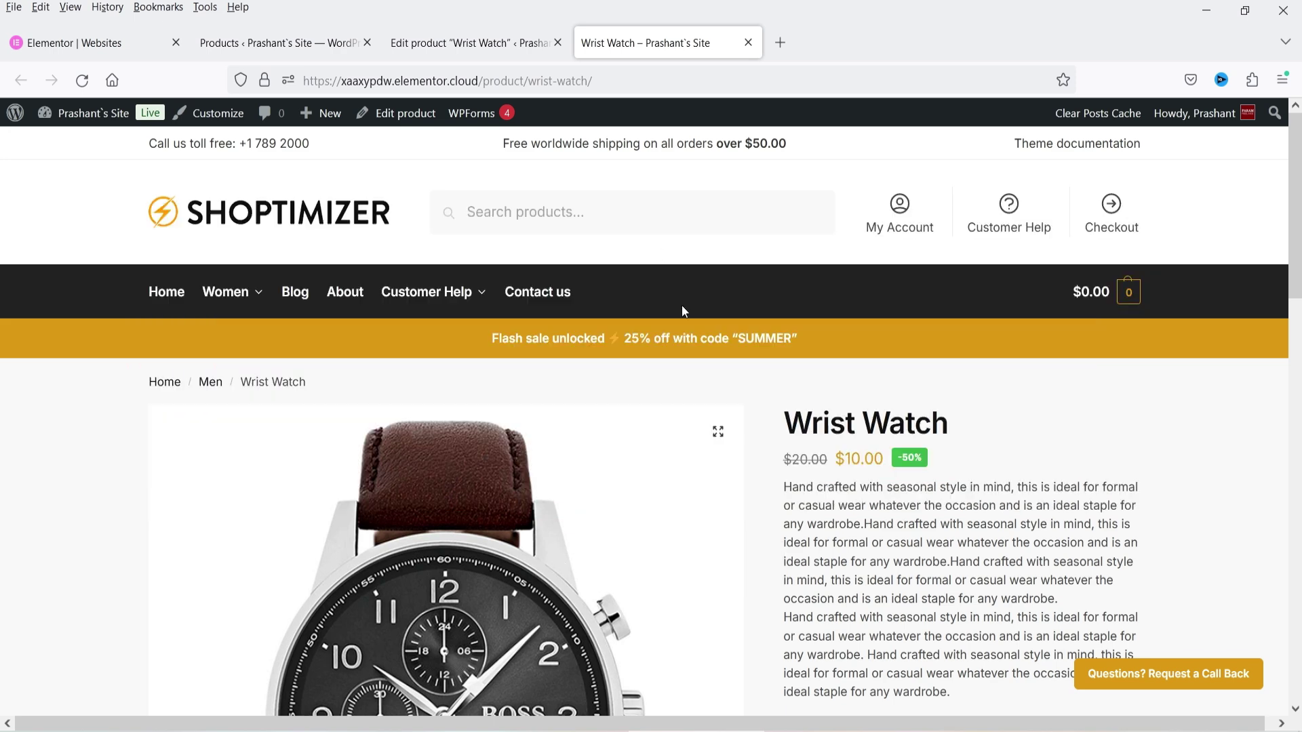
- Review the Group Buy and Deals listing on CodeCanyon, noting the Minimum: 10 deal detail
{"action": "scroll", "coordinate": [1036, 344], "scroll_direction": "down", "scroll_amount": 4}
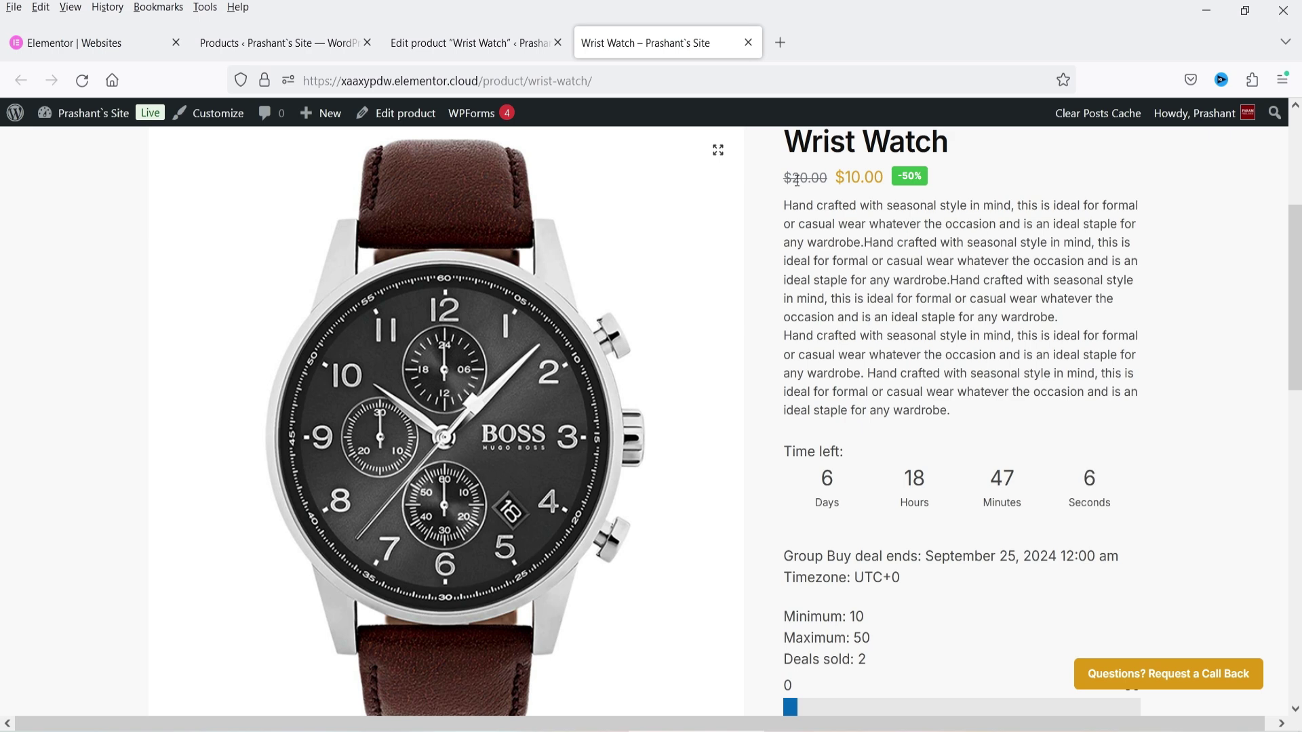
{"action": "left_click", "coordinate": [853, 174]}
{"action": "left_click", "coordinate": [980, 262]}
{"action": "scroll", "coordinate": [1044, 353], "scroll_direction": "down", "scroll_amount": 2}
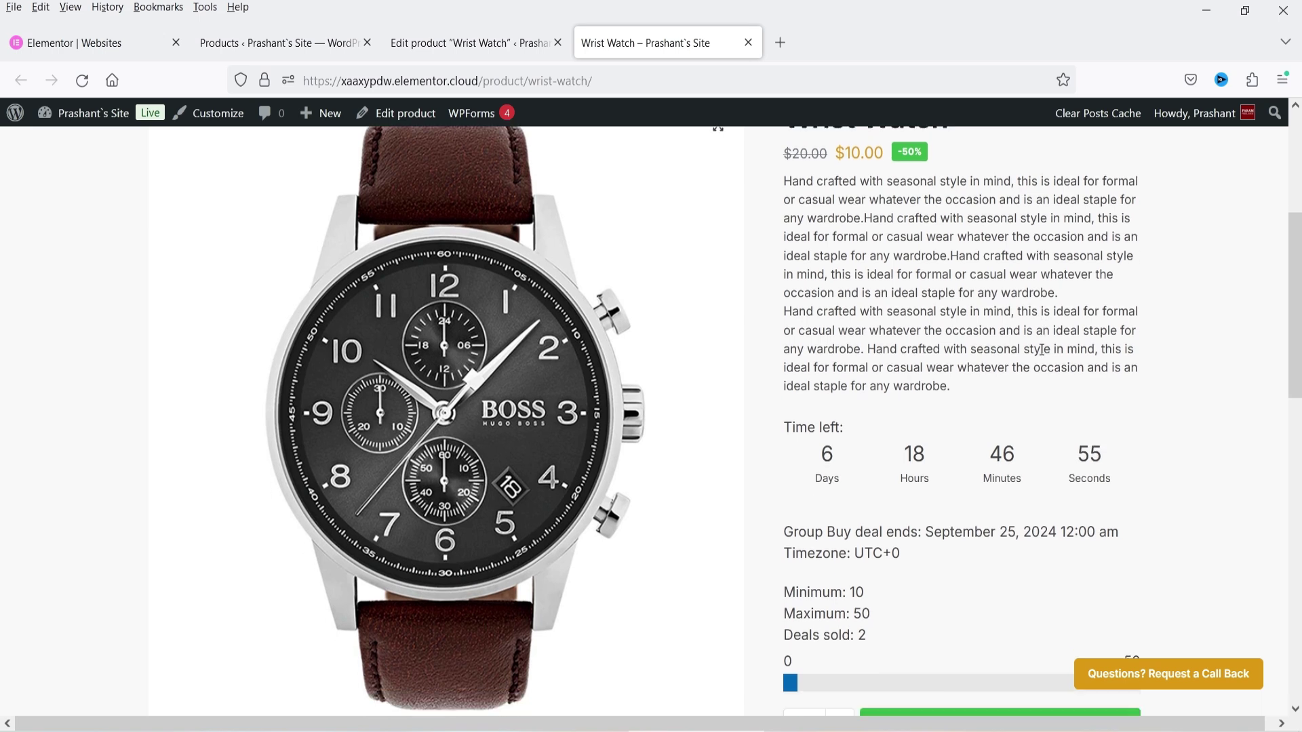
{"action": "left_click_drag", "start_coordinate": [785, 522], "coordinate": [884, 519]}
{"action": "left_click", "coordinate": [897, 519]}
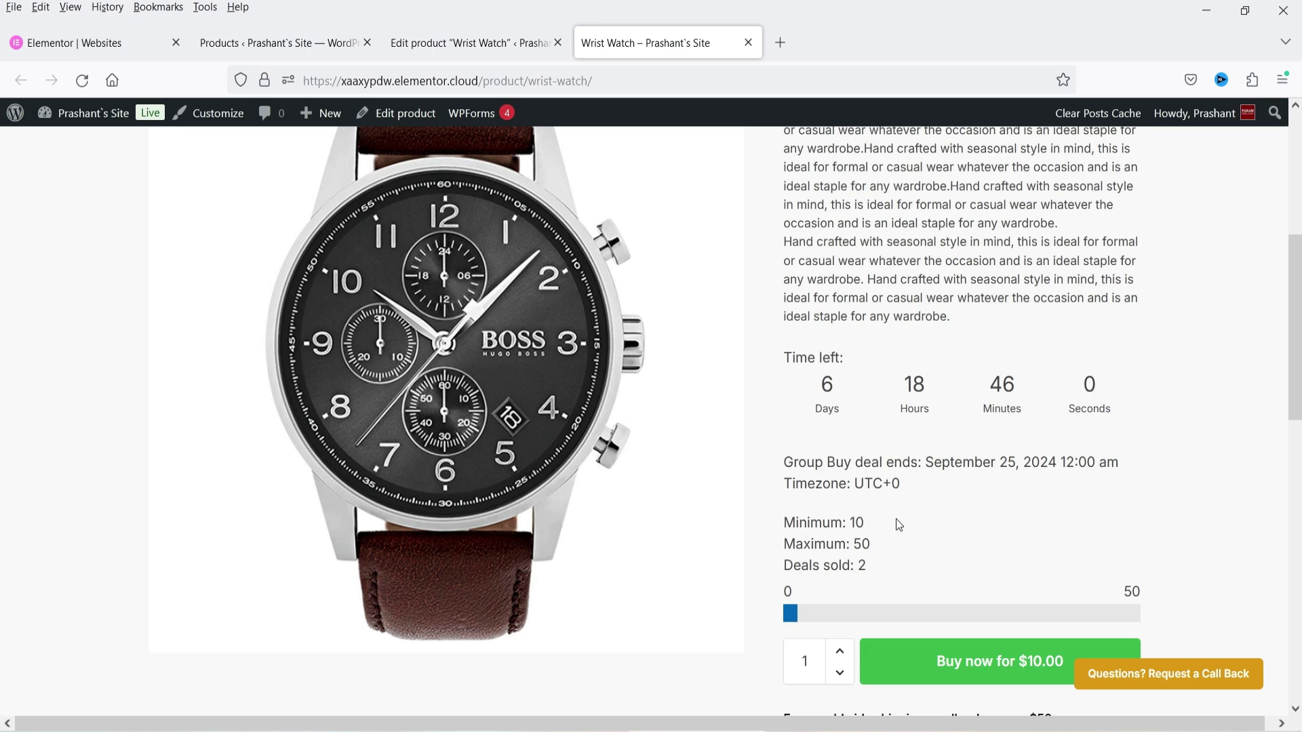
- Note the maximum of 50 deals, then return to the WordPress Plugins admin page
{"action": "left_click", "coordinate": [901, 520]}
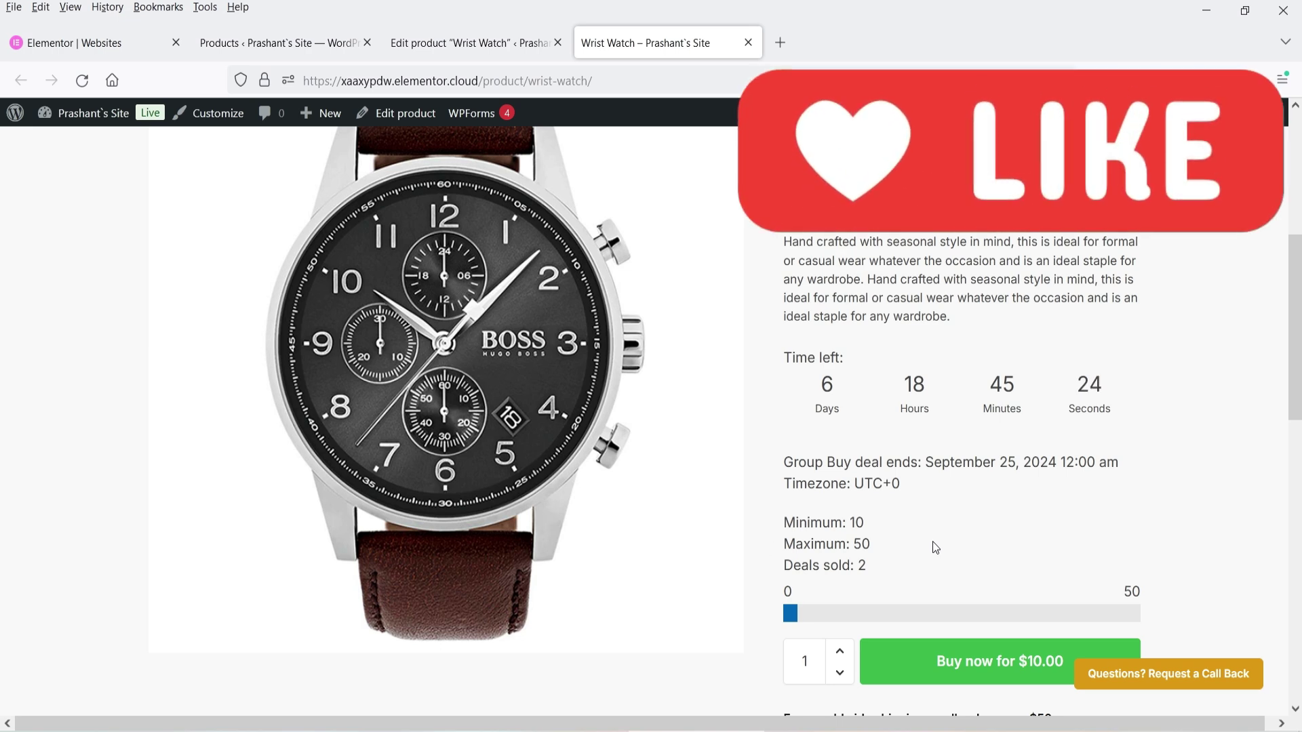
{"action": "left_click_drag", "start_coordinate": [872, 543], "coordinate": [861, 543]}
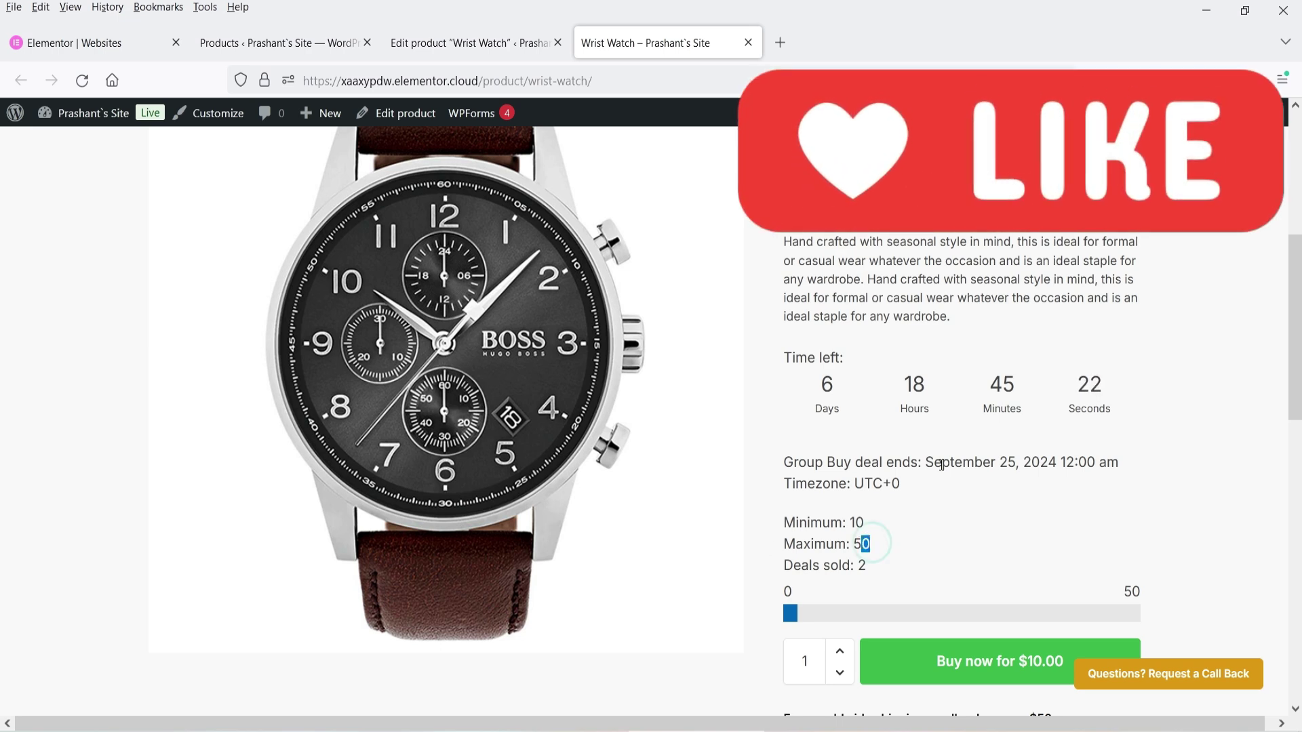
{"action": "scroll", "coordinate": [874, 480], "scroll_direction": "down", "scroll_amount": 2}
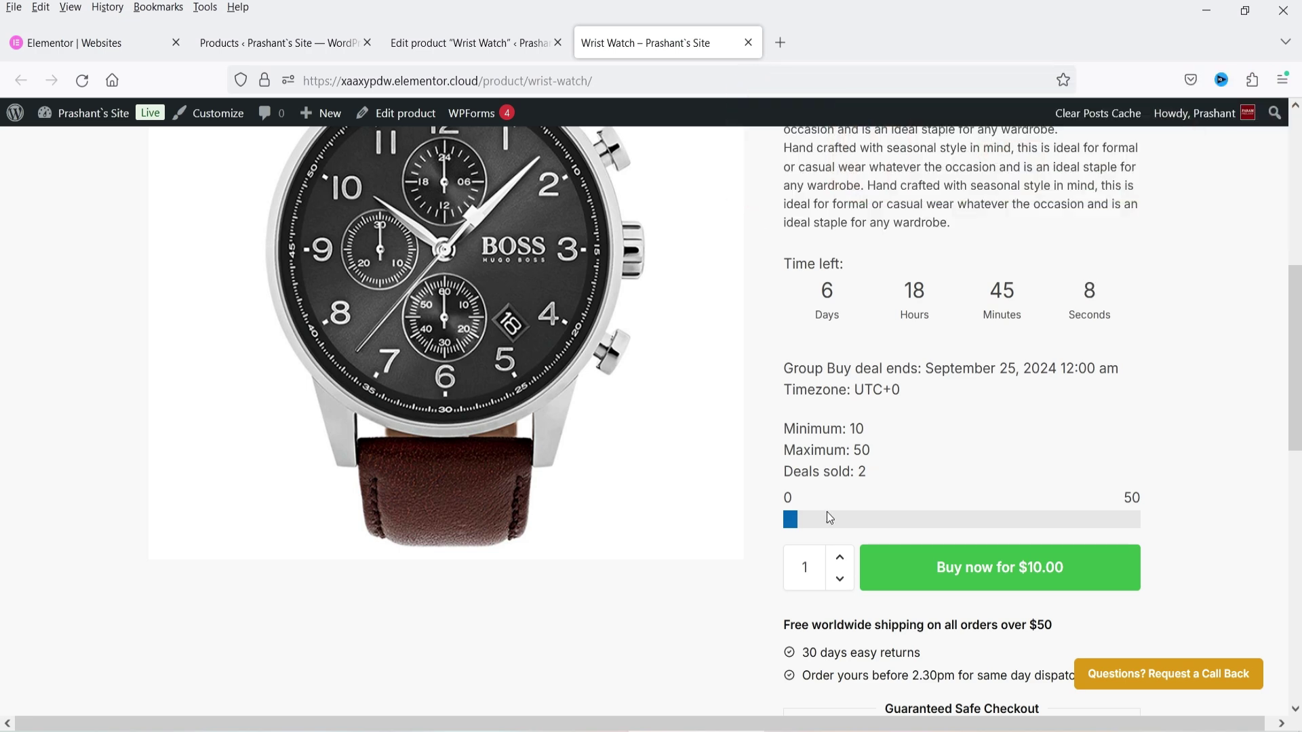
{"action": "triple_click", "coordinate": [1131, 501]}
{"action": "left_click", "coordinate": [1150, 505]}
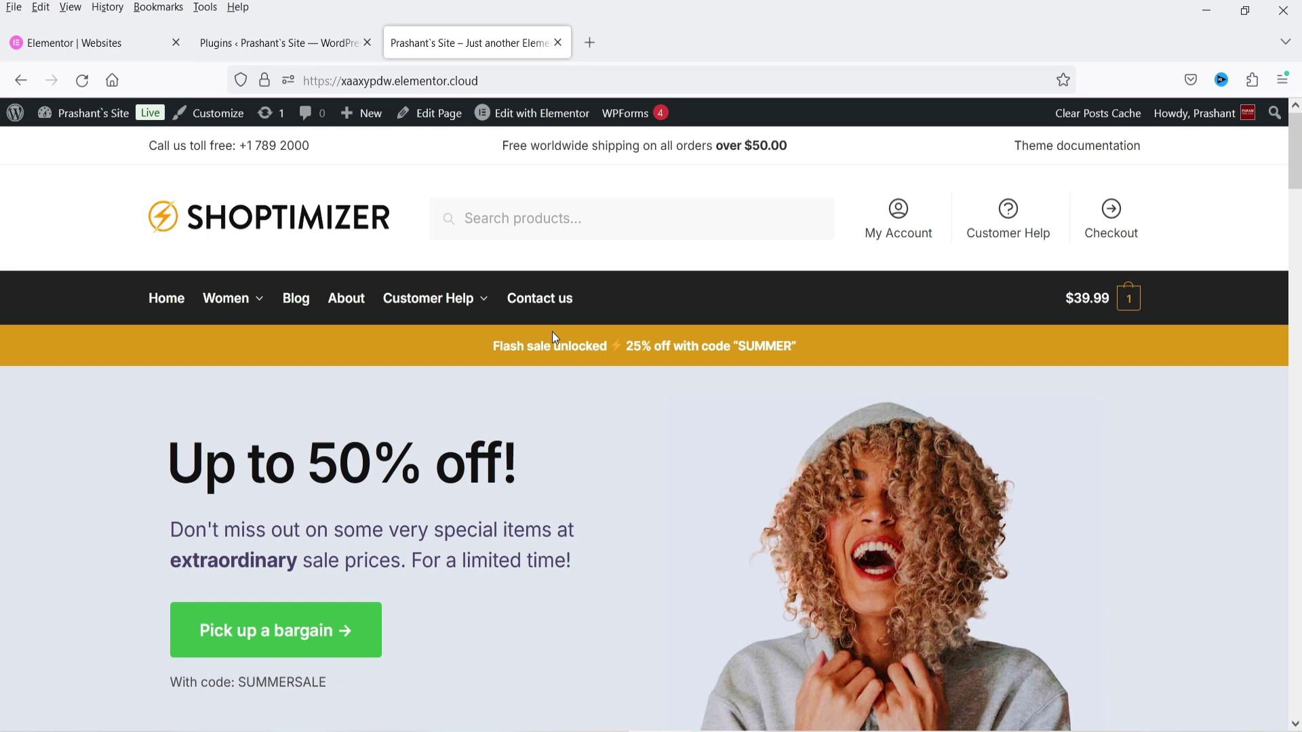
{"action": "left_click", "coordinate": [314, 41]}
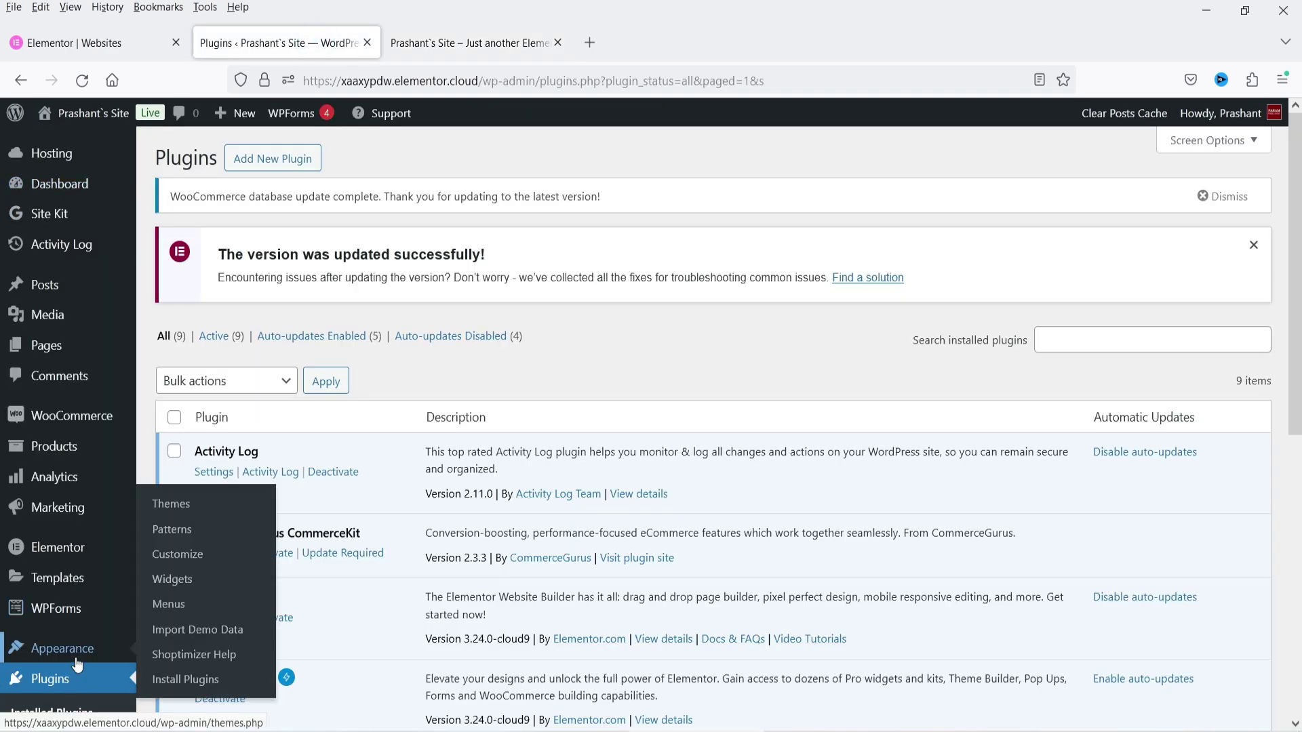
- Upload the woocommerce-group-buy-and-deals zip, then install and activate the plugin
{"action": "left_click", "coordinate": [264, 161]}
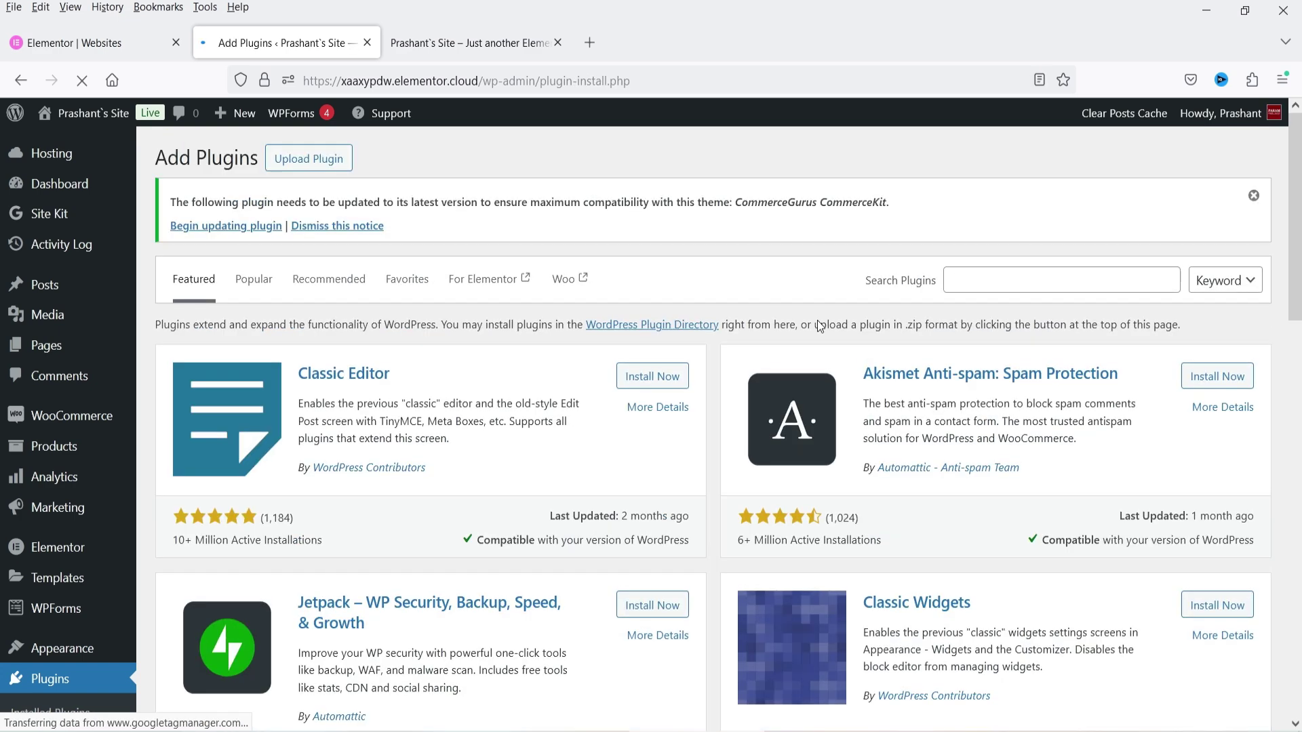
{"action": "left_click", "coordinate": [322, 161]}
{"action": "left_click", "coordinate": [598, 402]}
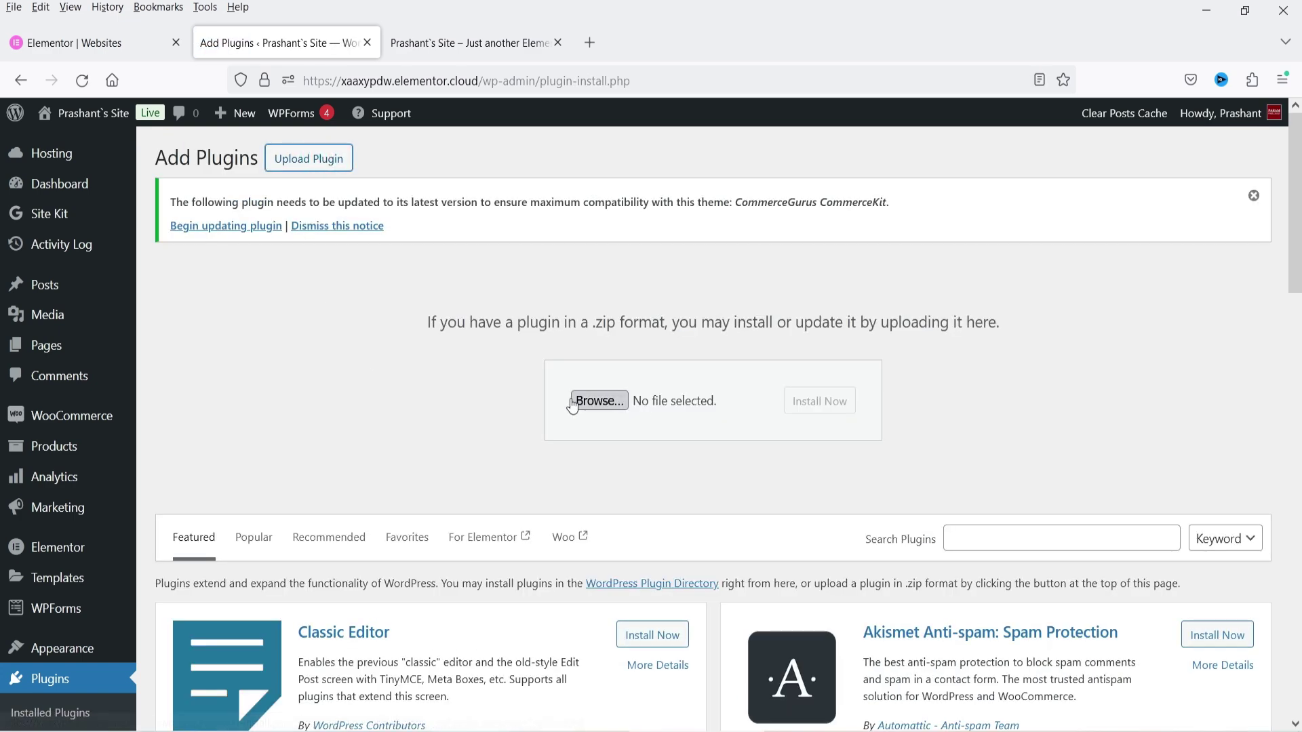
{"action": "double_click", "coordinate": [405, 165]}
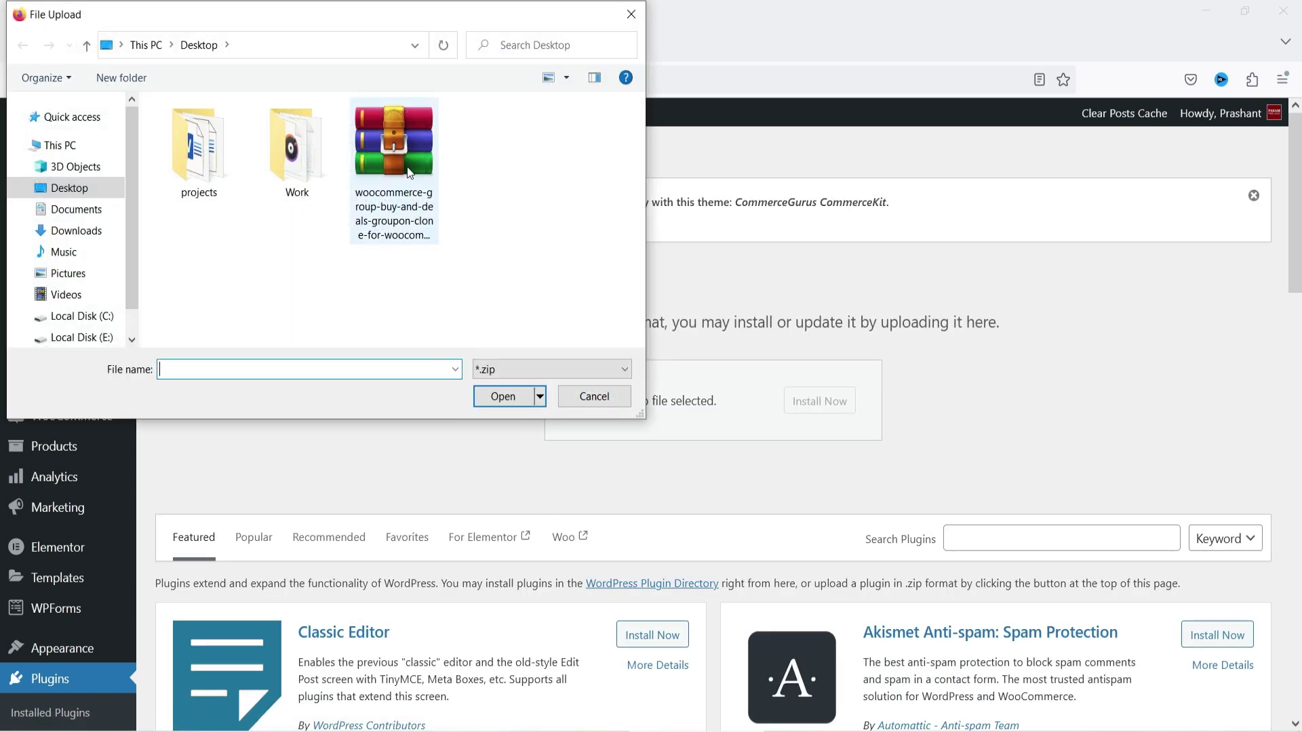
{"action": "left_click", "coordinate": [949, 404]}
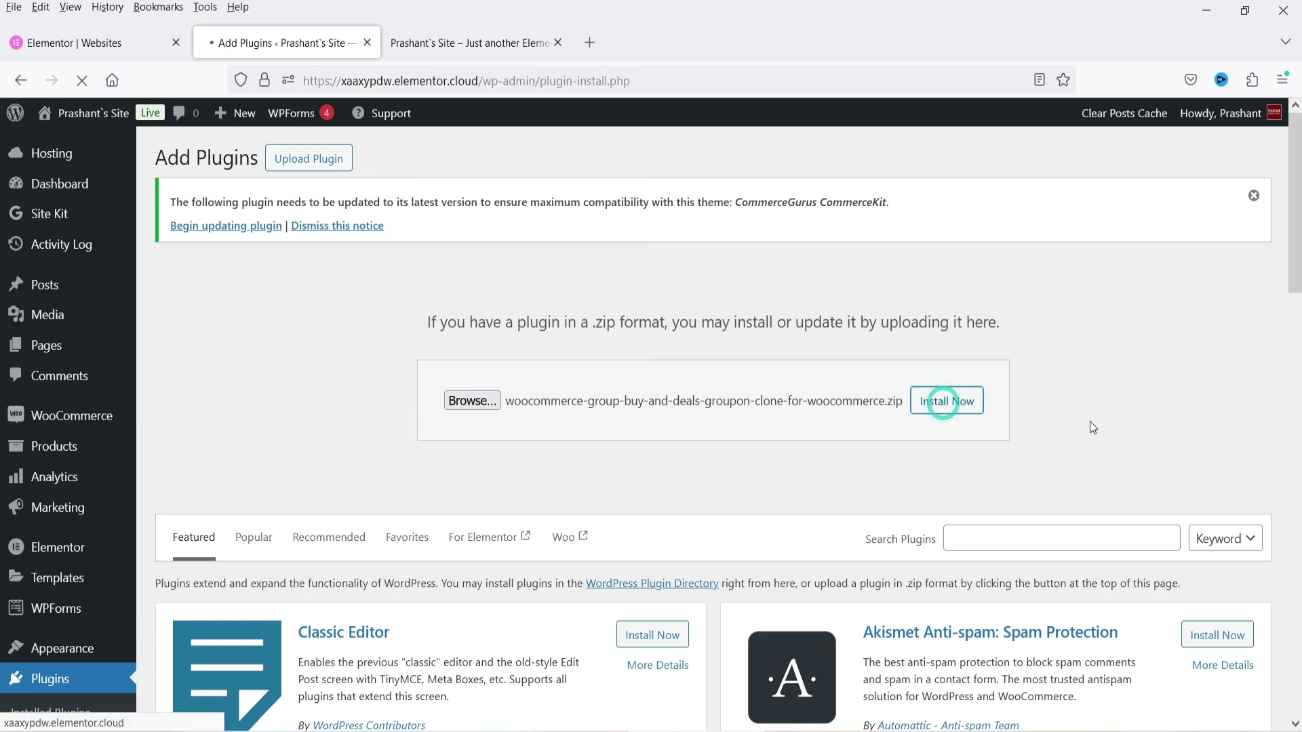
{"action": "left_click", "coordinate": [194, 404]}
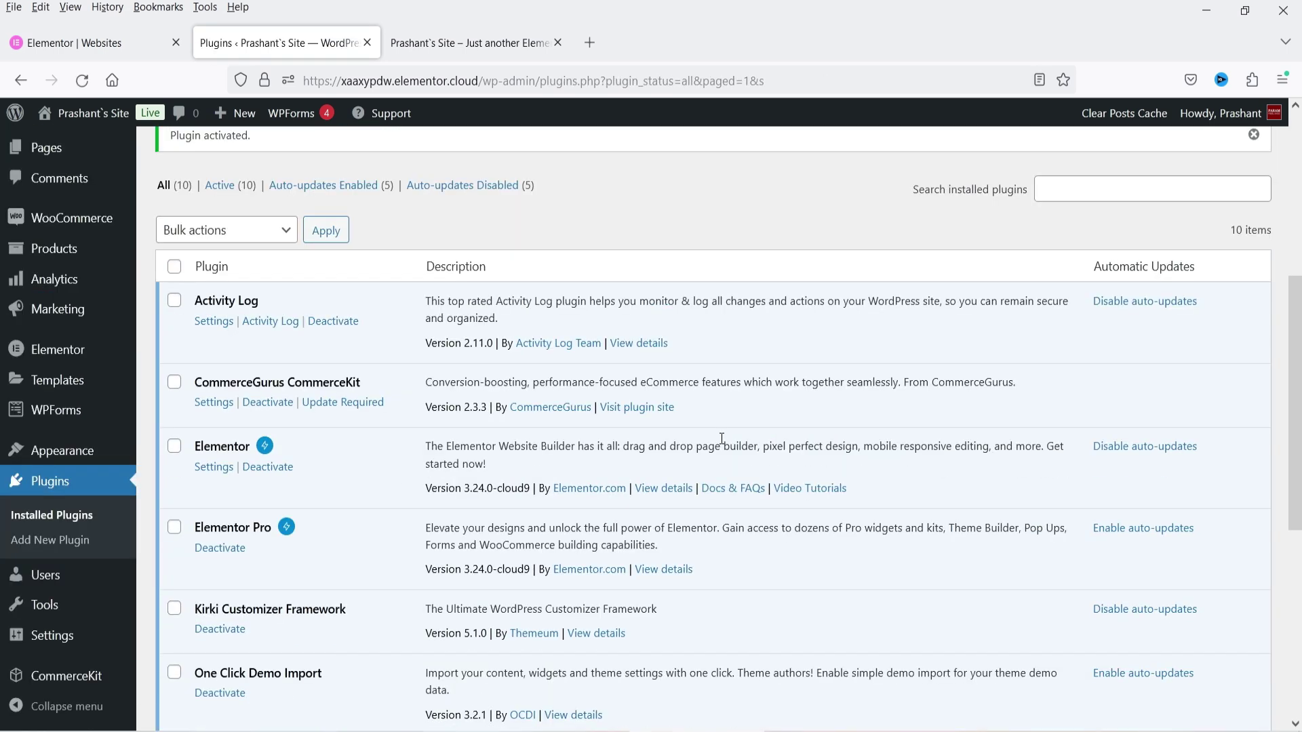
{"action": "left_click", "coordinate": [51, 250]}
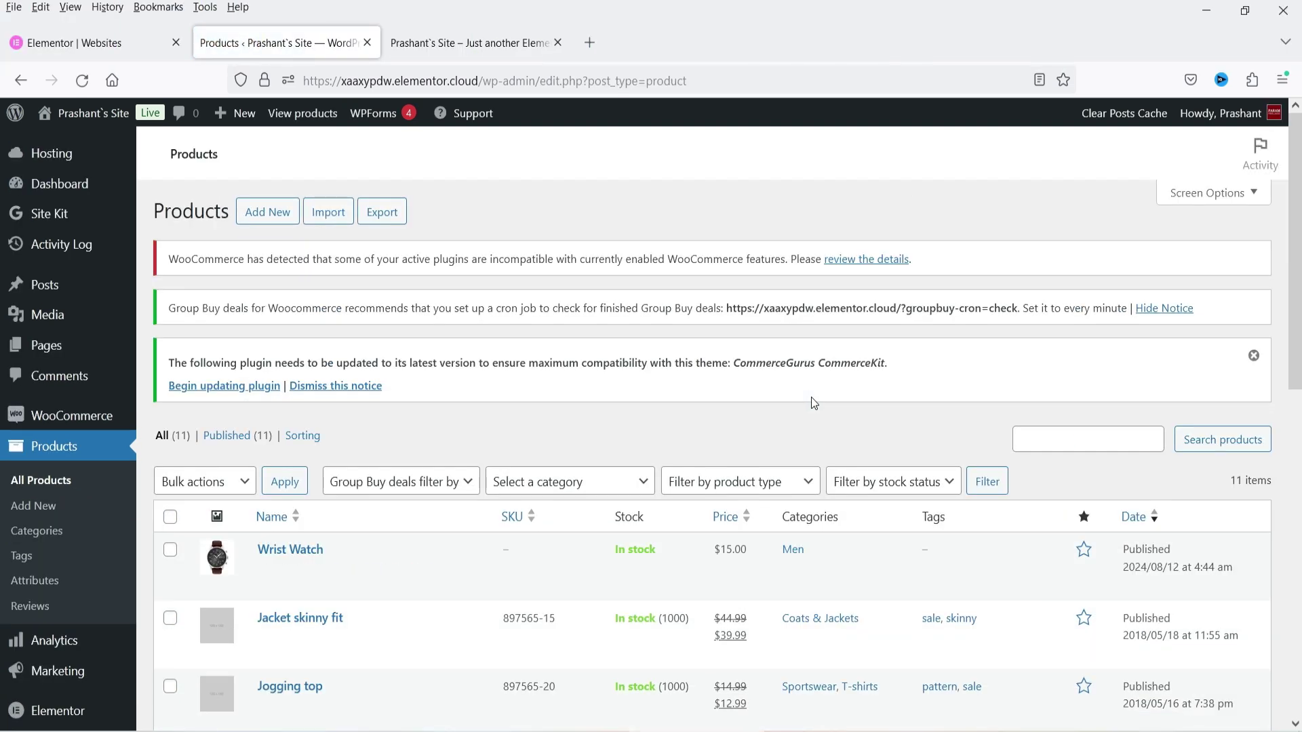
- Open the Wrist Watch product's edit page in a new tab from the Products list
{"action": "scroll", "coordinate": [749, 372], "scroll_direction": "down", "scroll_amount": 6}
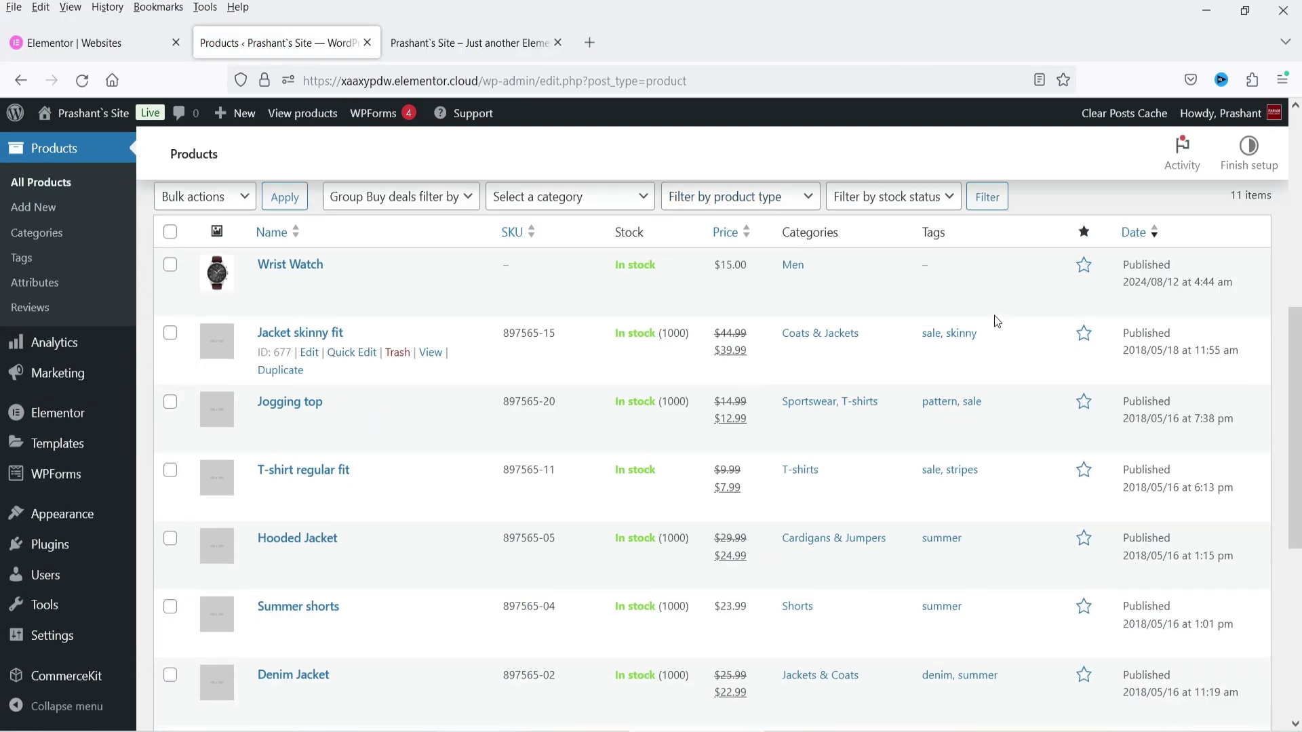
{"action": "scroll", "coordinate": [985, 526], "scroll_direction": "down", "scroll_amount": 4}
{"action": "scroll", "coordinate": [926, 505], "scroll_direction": "up", "scroll_amount": 4}
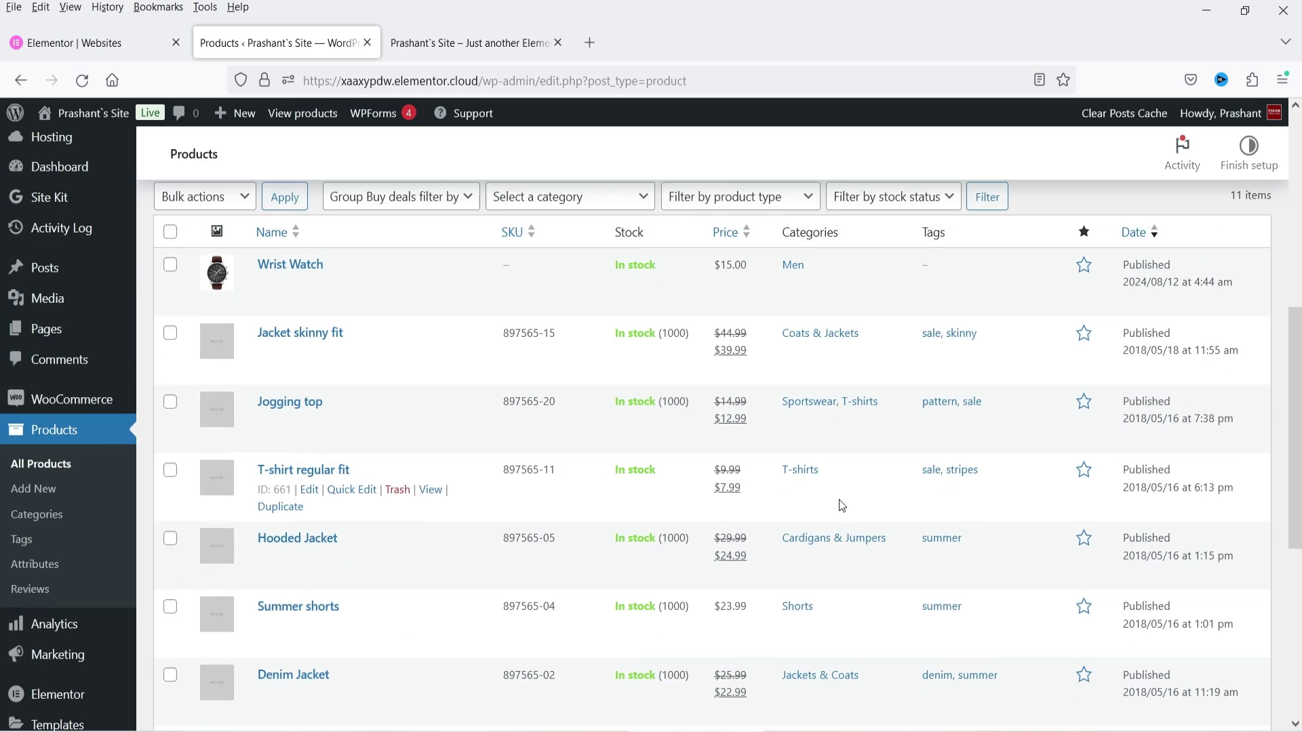
{"action": "right_click", "coordinate": [318, 288]}
{"action": "left_click", "coordinate": [360, 299]}
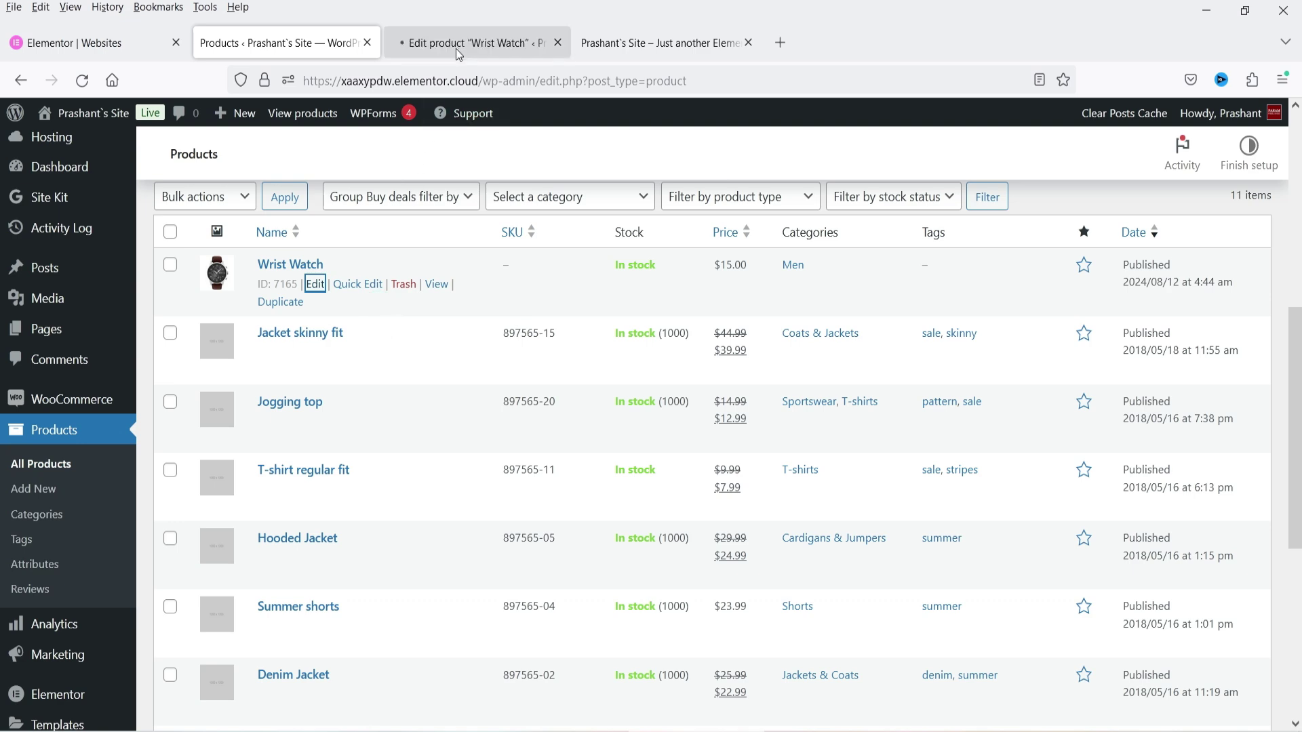
{"action": "left_click", "coordinate": [455, 45]}
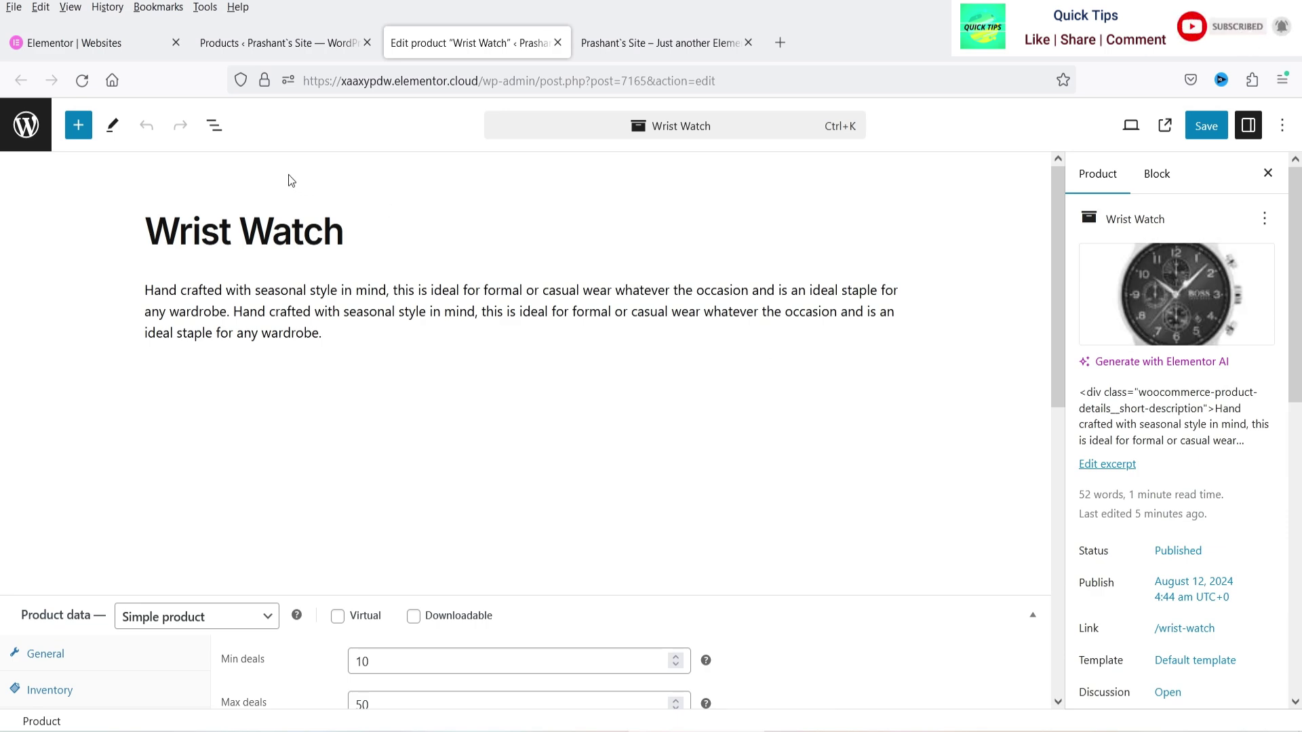
{"action": "scroll", "coordinate": [573, 303], "scroll_direction": "down", "scroll_amount": 2}
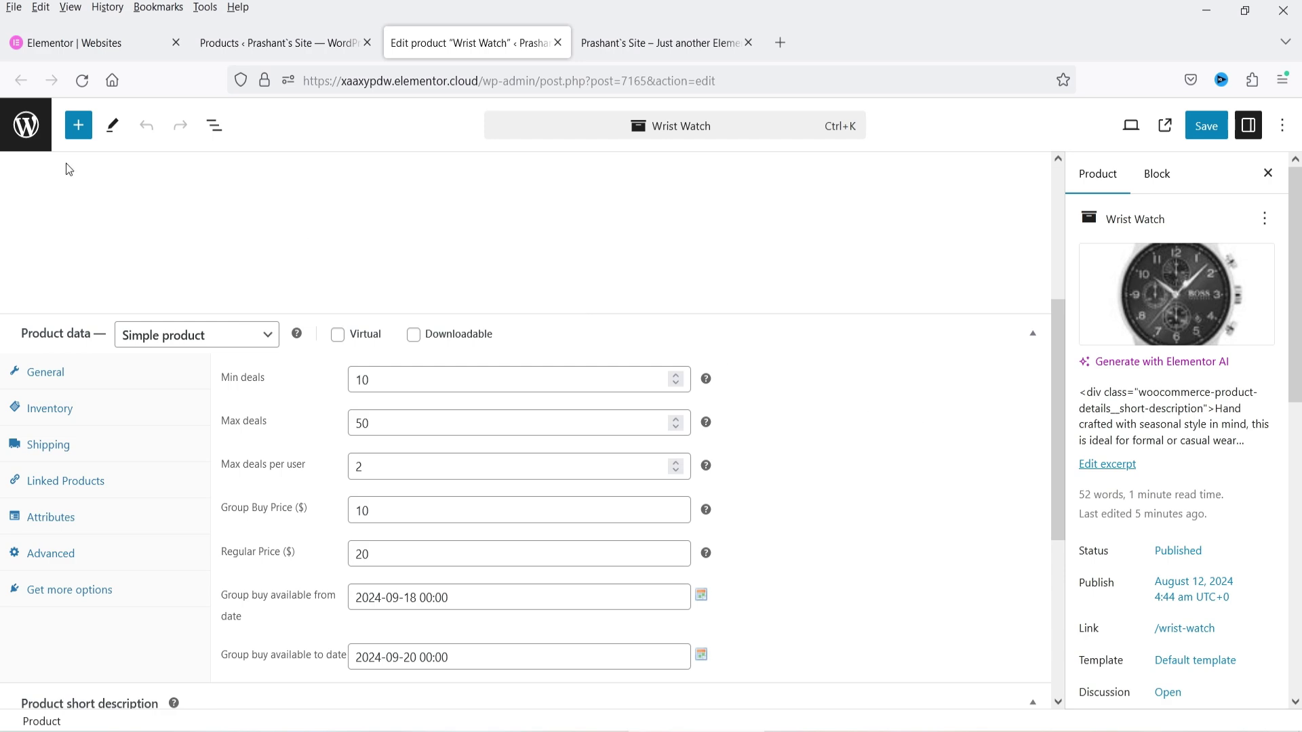
{"action": "left_click", "coordinate": [194, 337]}
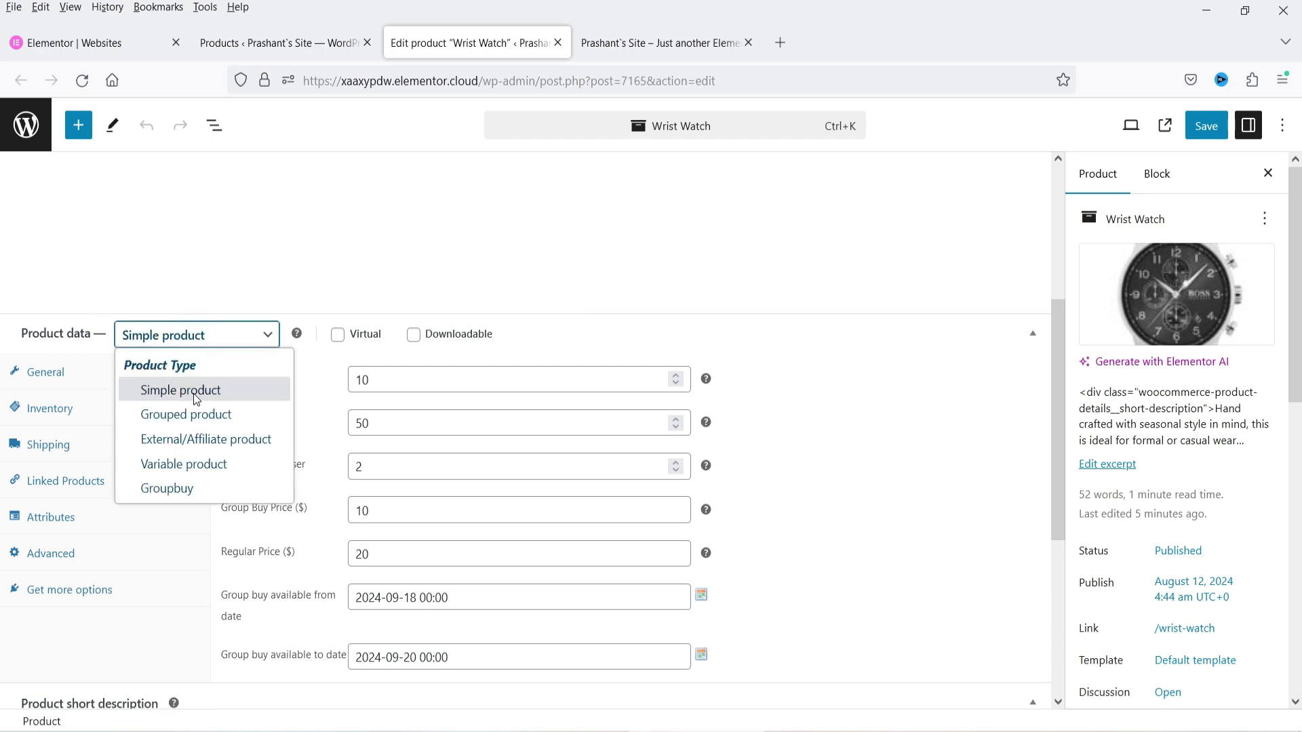
{"action": "left_click", "coordinate": [207, 490]}
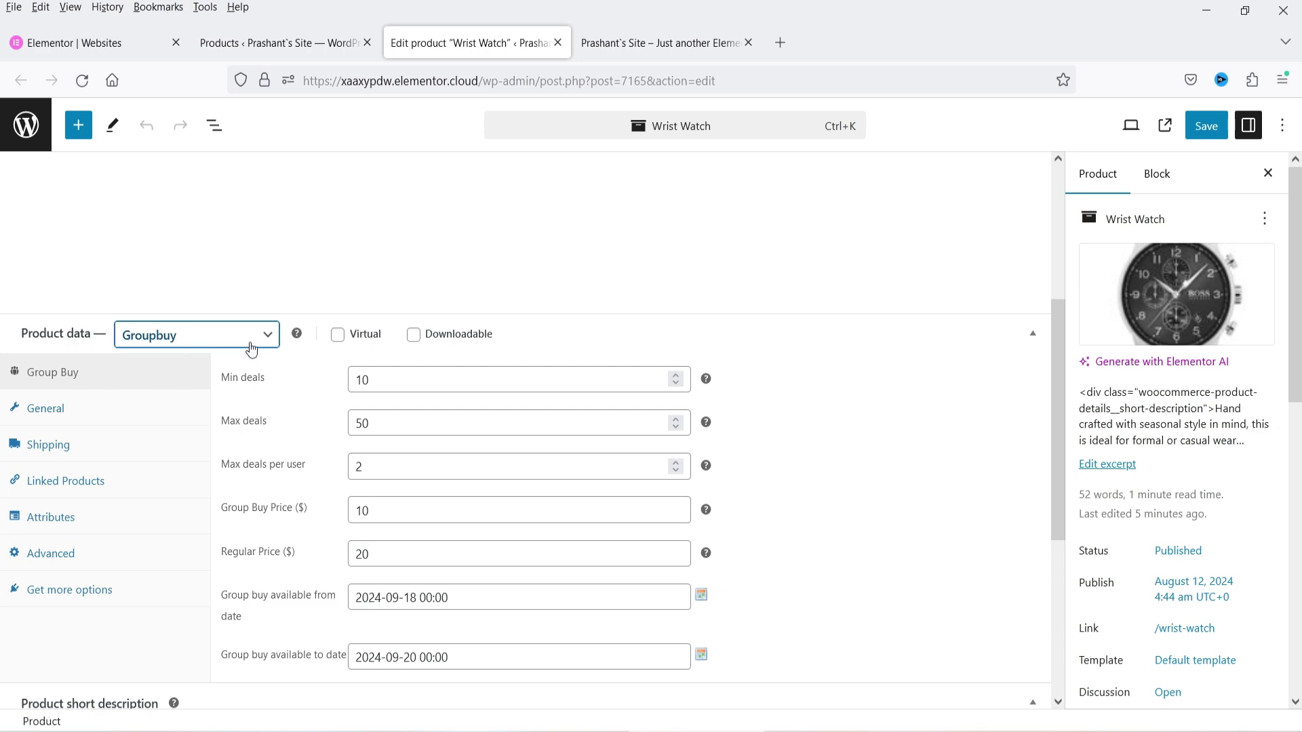
{"action": "double_click", "coordinate": [399, 376]}
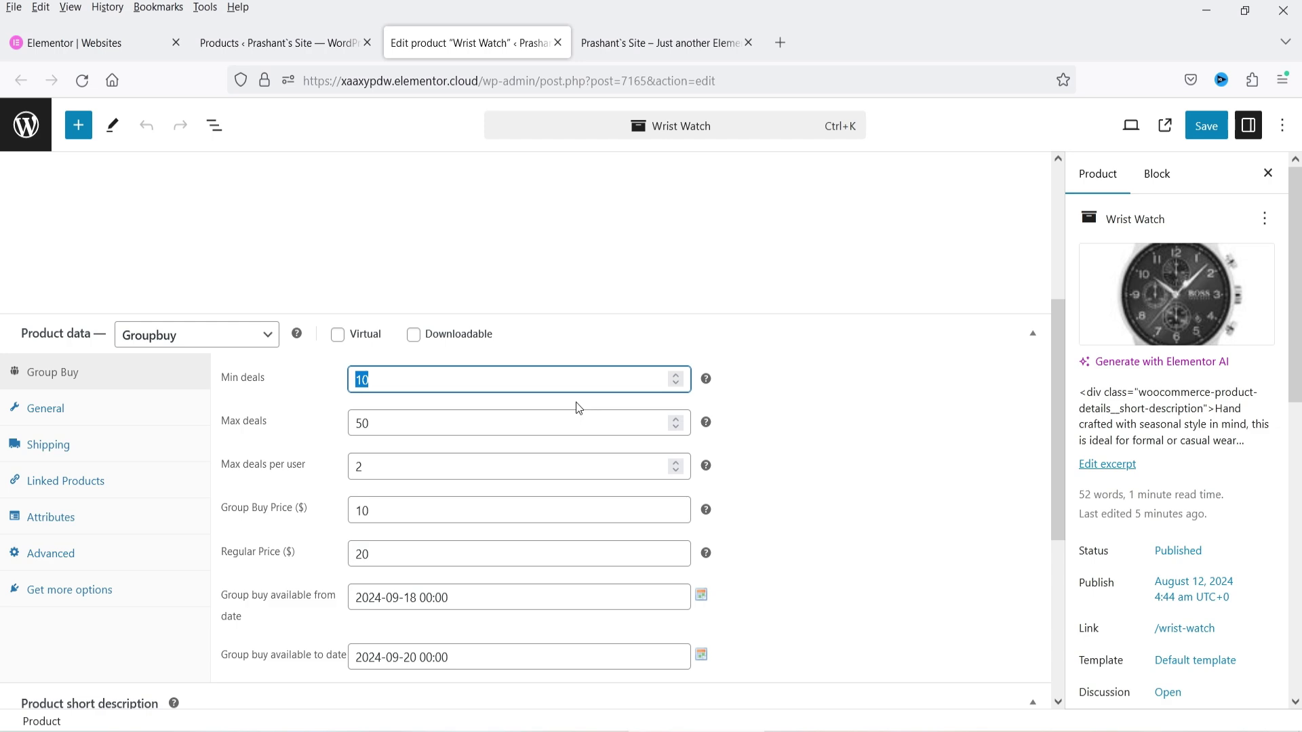
{"action": "left_click", "coordinate": [707, 380]}
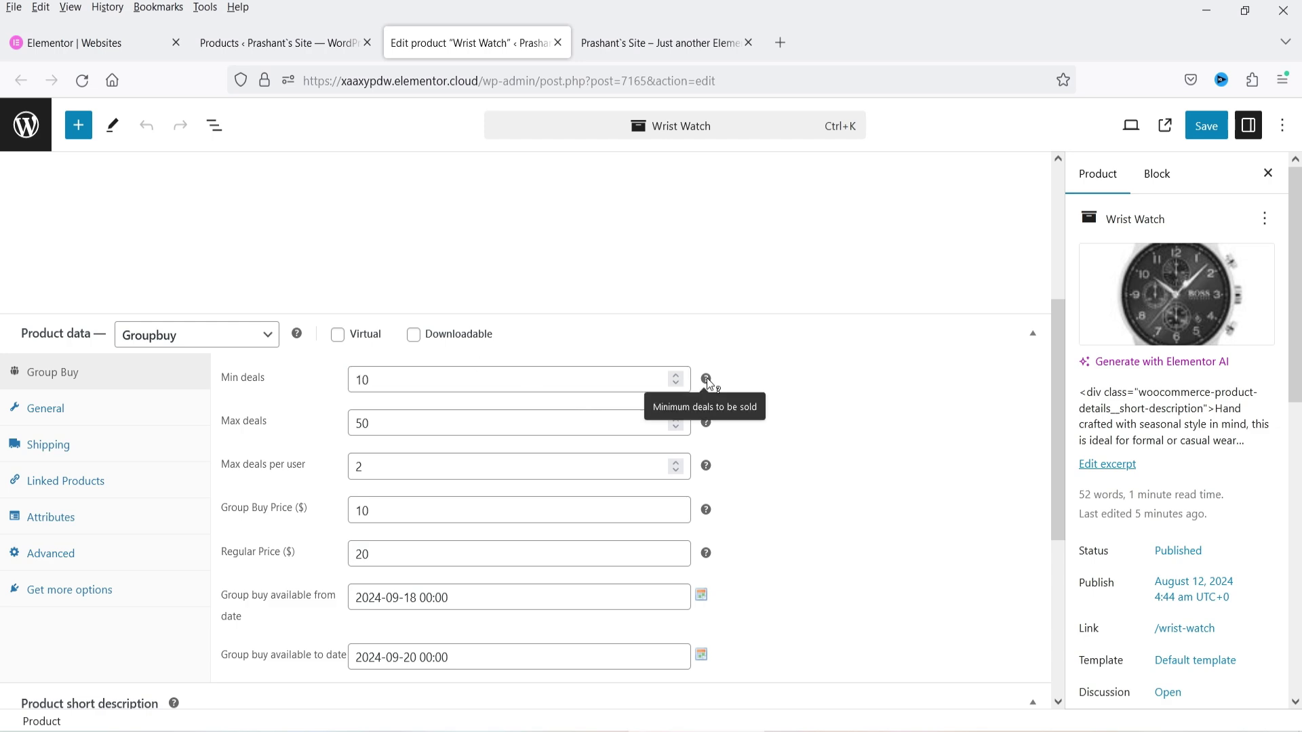
{"action": "double_click", "coordinate": [373, 381]}
{"action": "left_click", "coordinate": [370, 379]}
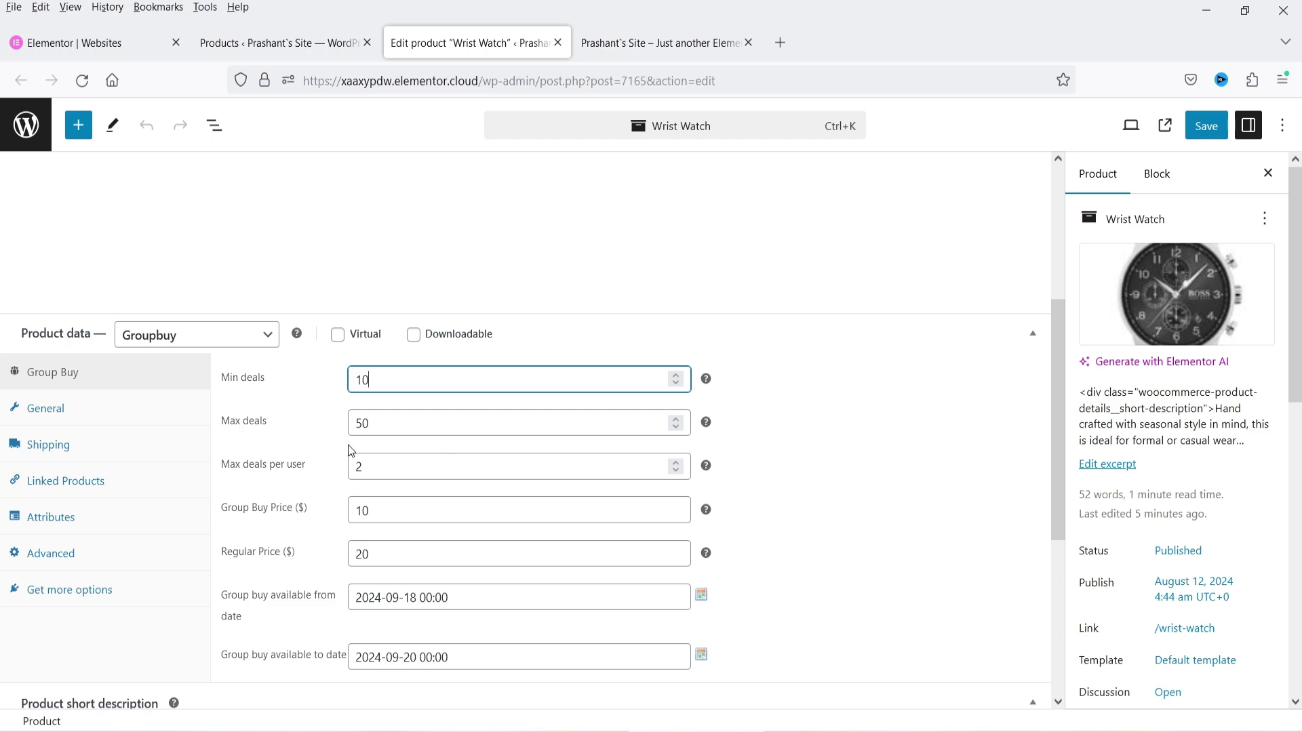
{"action": "mouse_move", "coordinate": [707, 428]}
{"action": "mouse_move", "coordinate": [707, 468]}
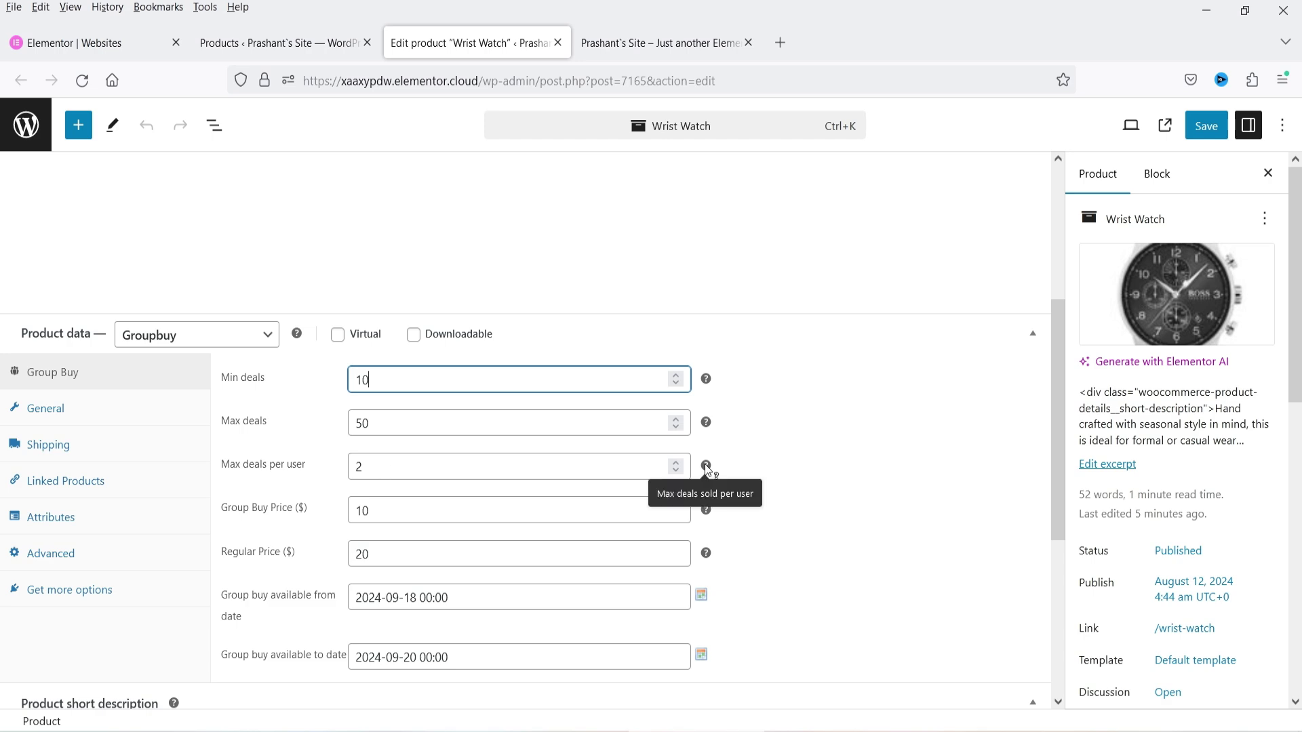
- Change the Wrist Watch's max deals per user from 2 to 1
{"action": "left_click", "coordinate": [394, 467]}
{"action": "key", "text": "BackSpace"}
{"action": "type", "text": "1"}
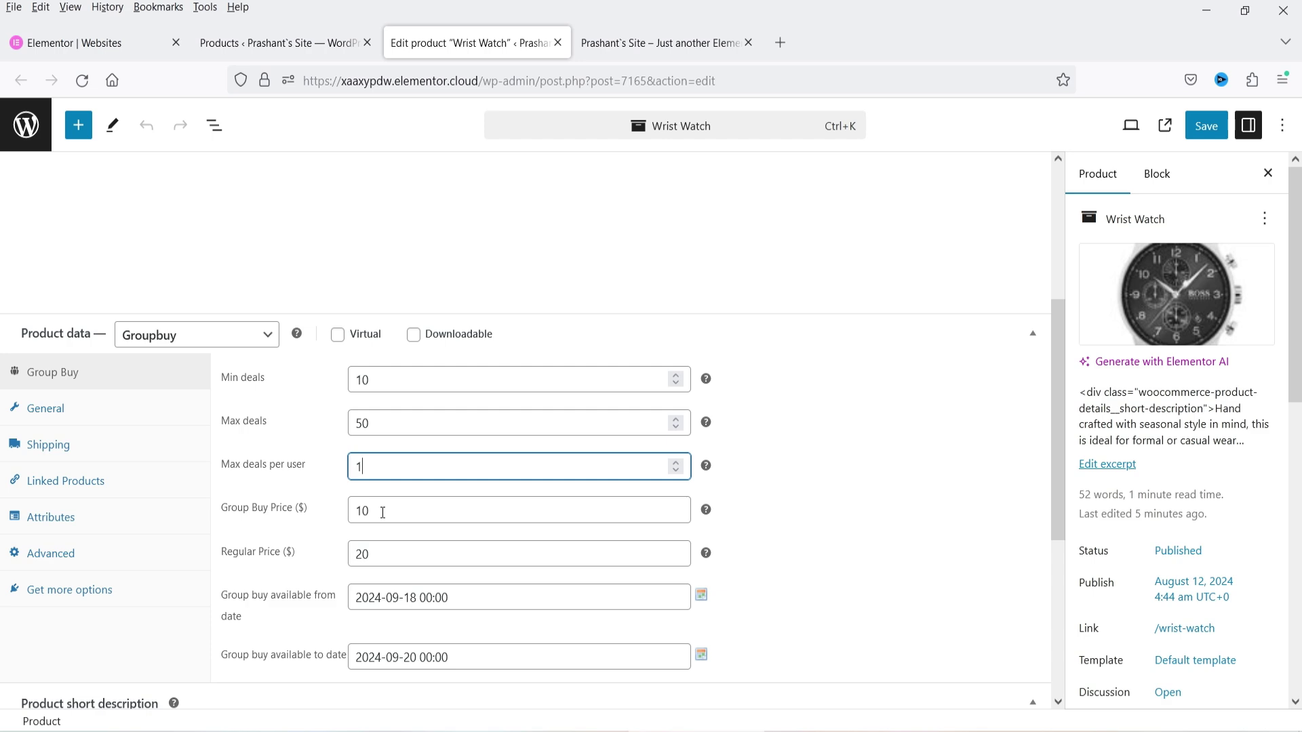
{"action": "scroll", "coordinate": [257, 328], "scroll_direction": "down", "scroll_amount": 4}
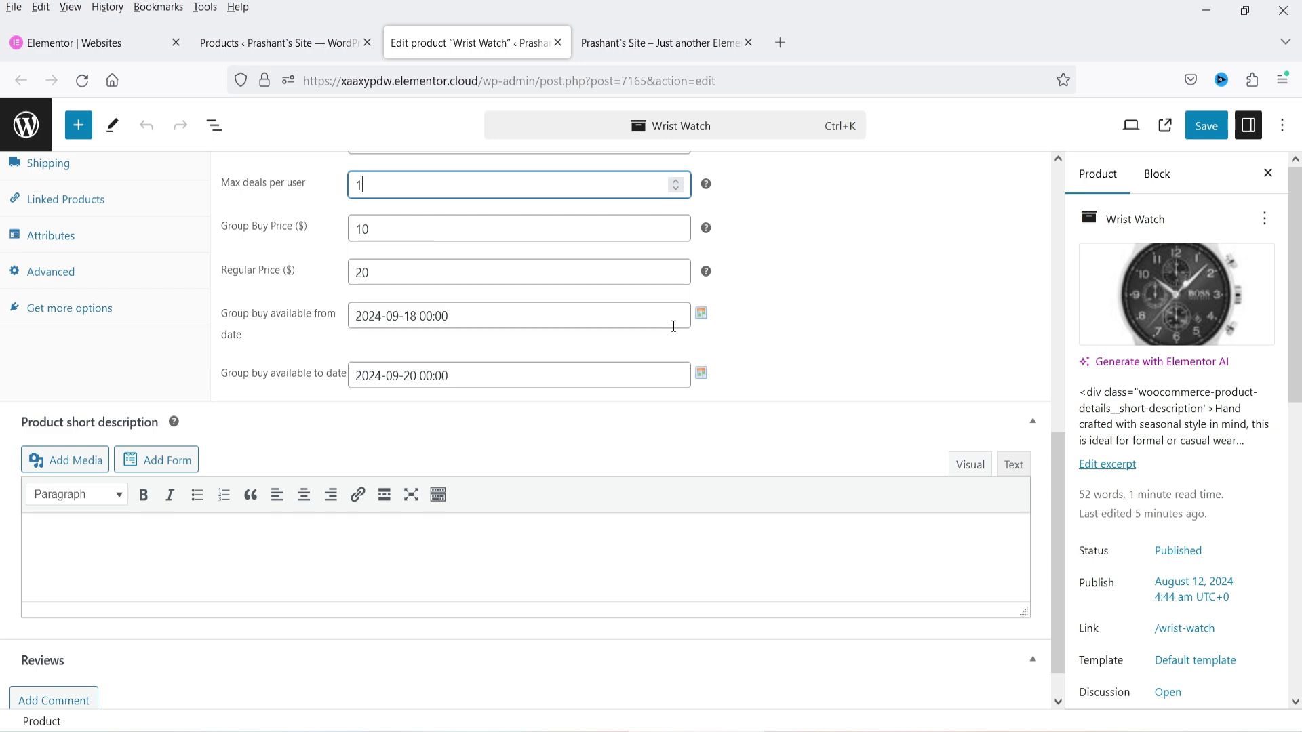
- Keep 18 September 2024 as the start date and set the end date to 25 September 2024
{"action": "left_click", "coordinate": [478, 320]}
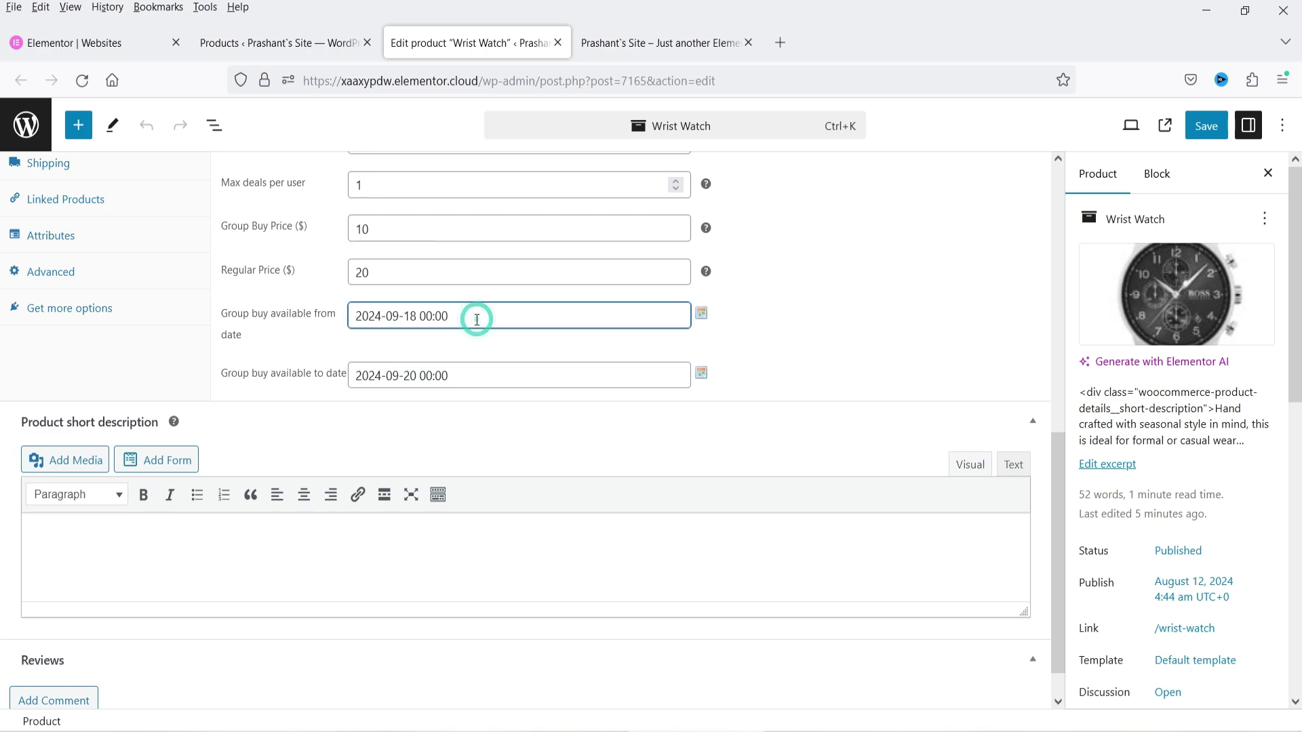
{"action": "left_click", "coordinate": [701, 313]}
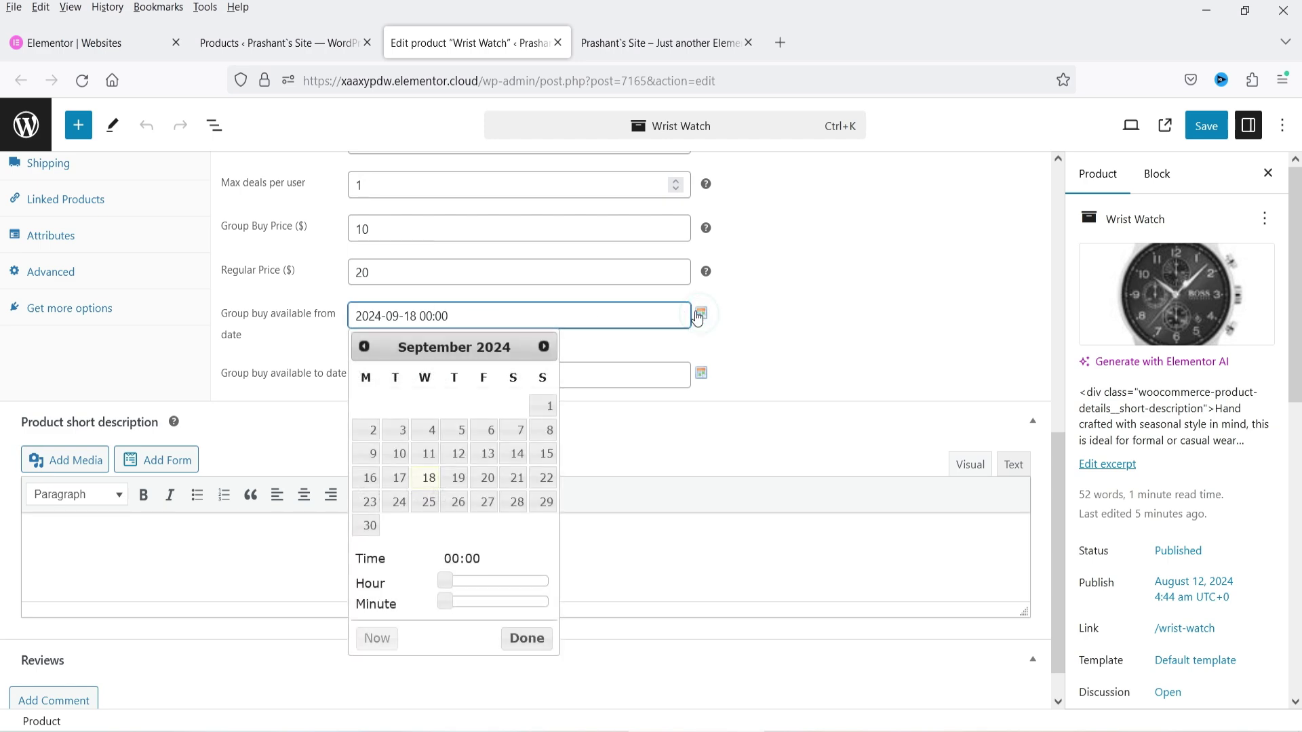
{"action": "left_click", "coordinate": [428, 477]}
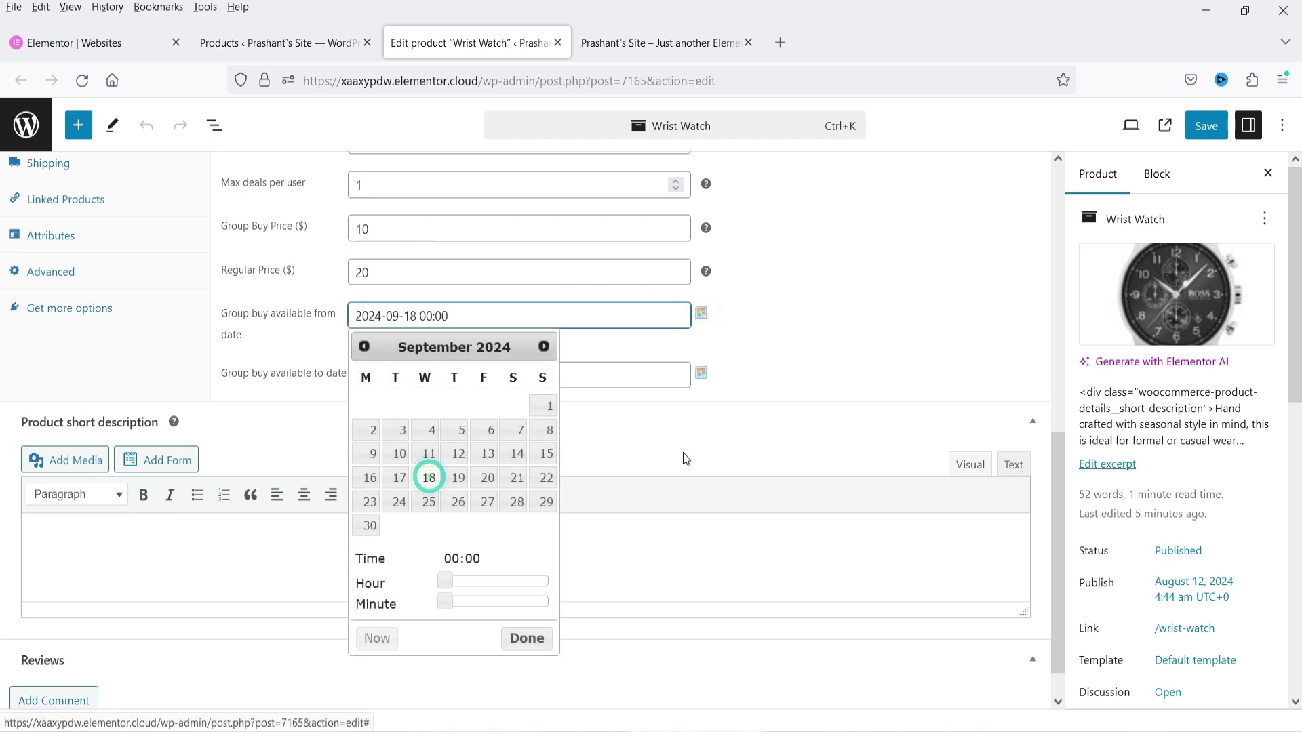
{"action": "left_click", "coordinate": [703, 373]}
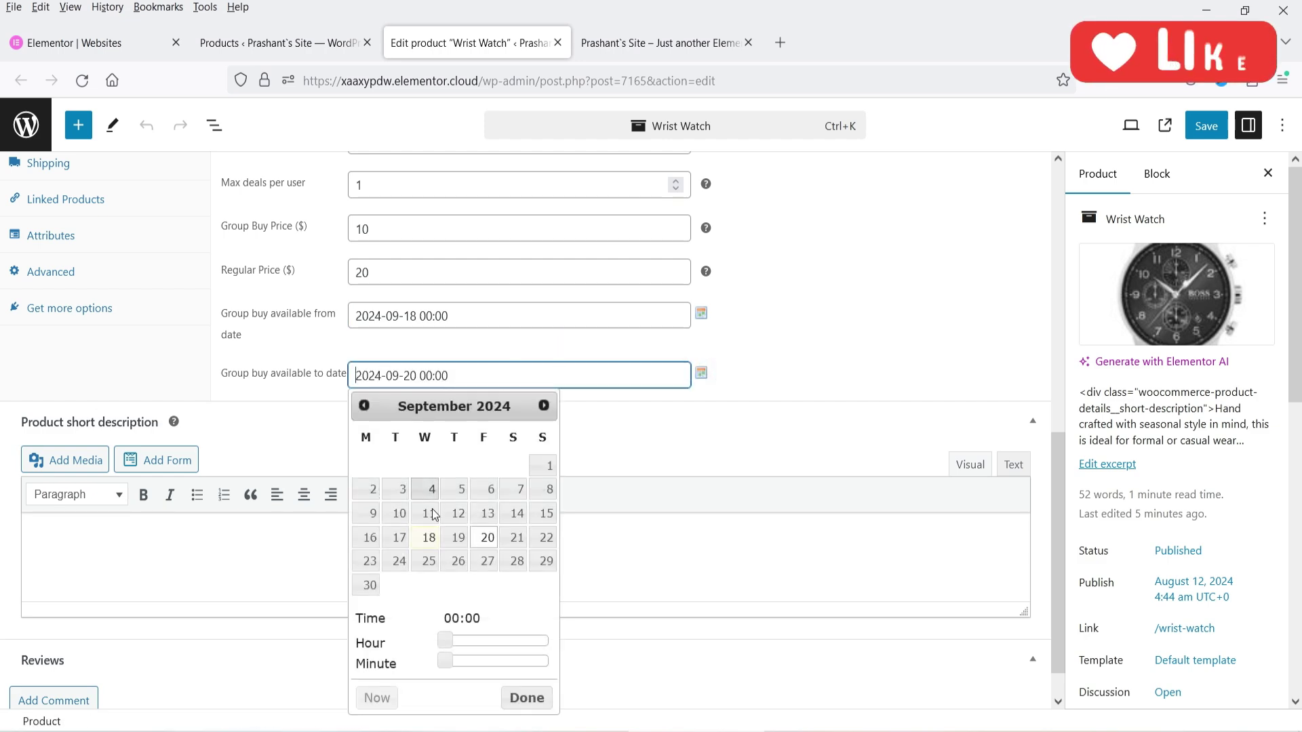
{"action": "left_click", "coordinate": [429, 562]}
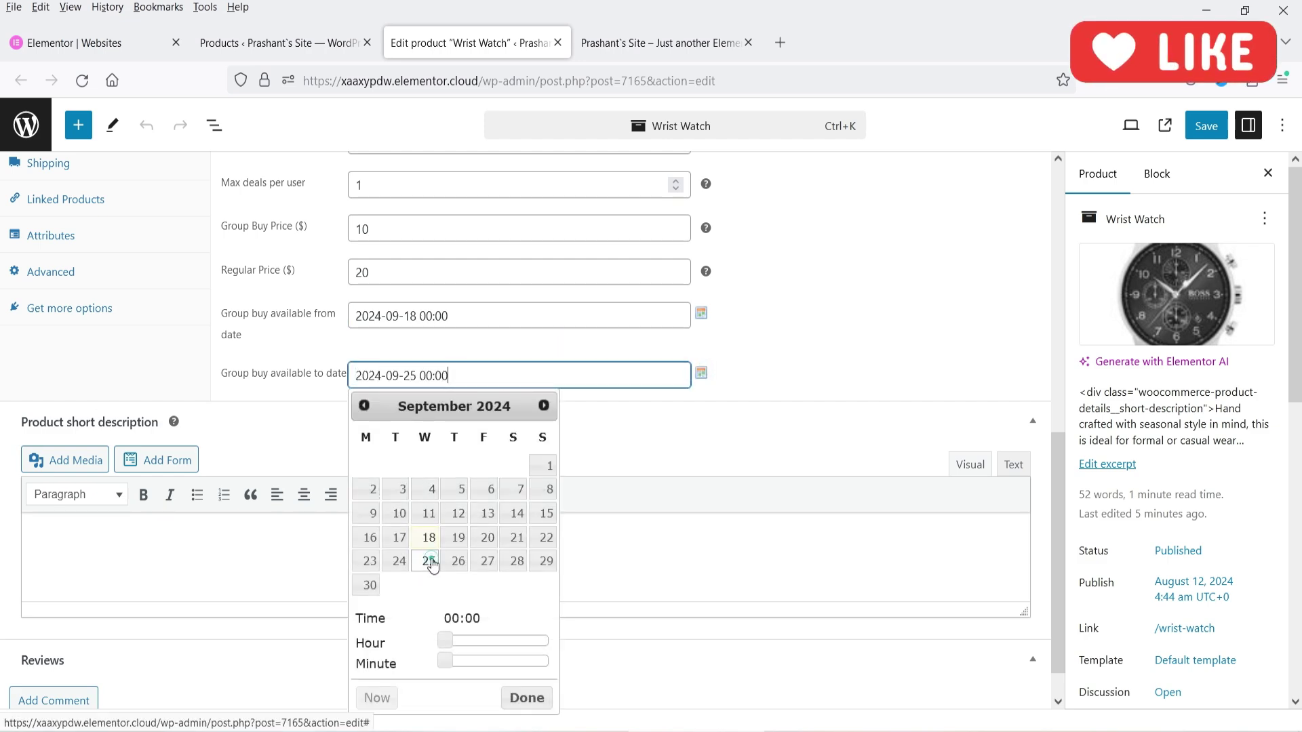
{"action": "left_click", "coordinate": [808, 367]}
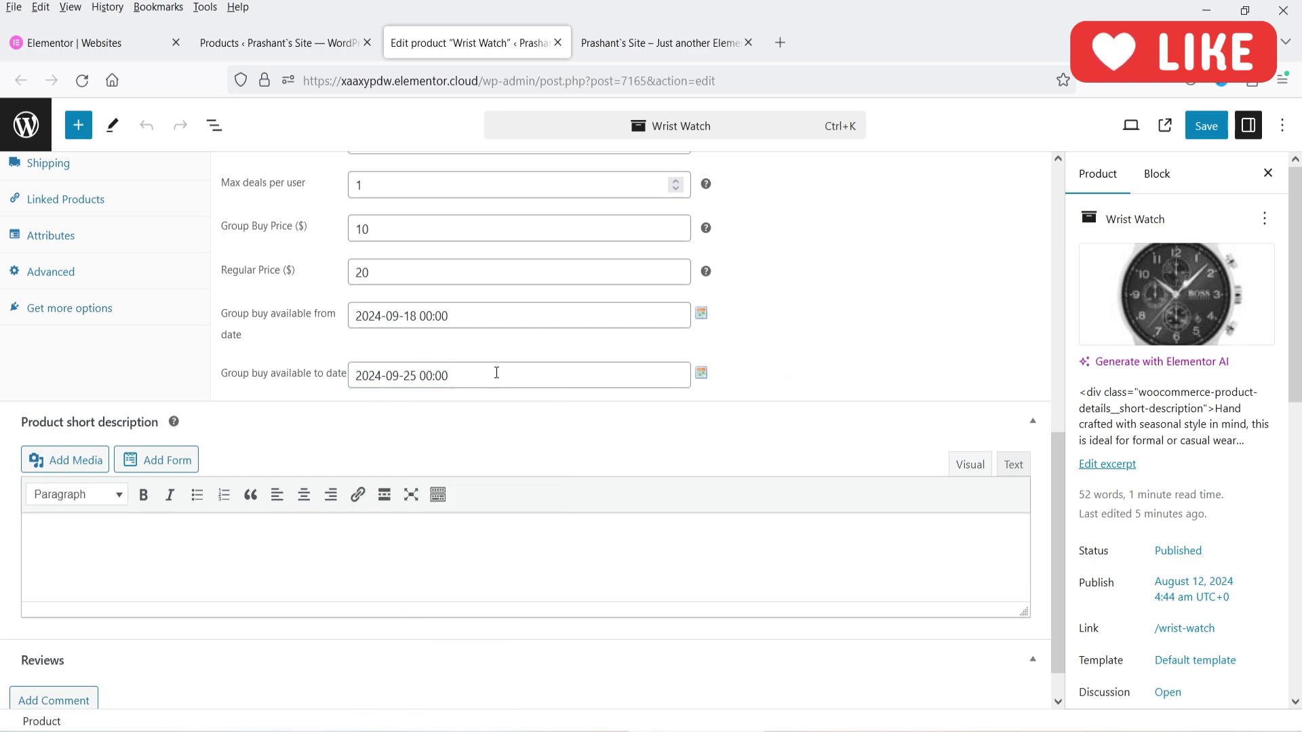
{"action": "scroll", "coordinate": [522, 377], "scroll_direction": "up", "scroll_amount": 3}
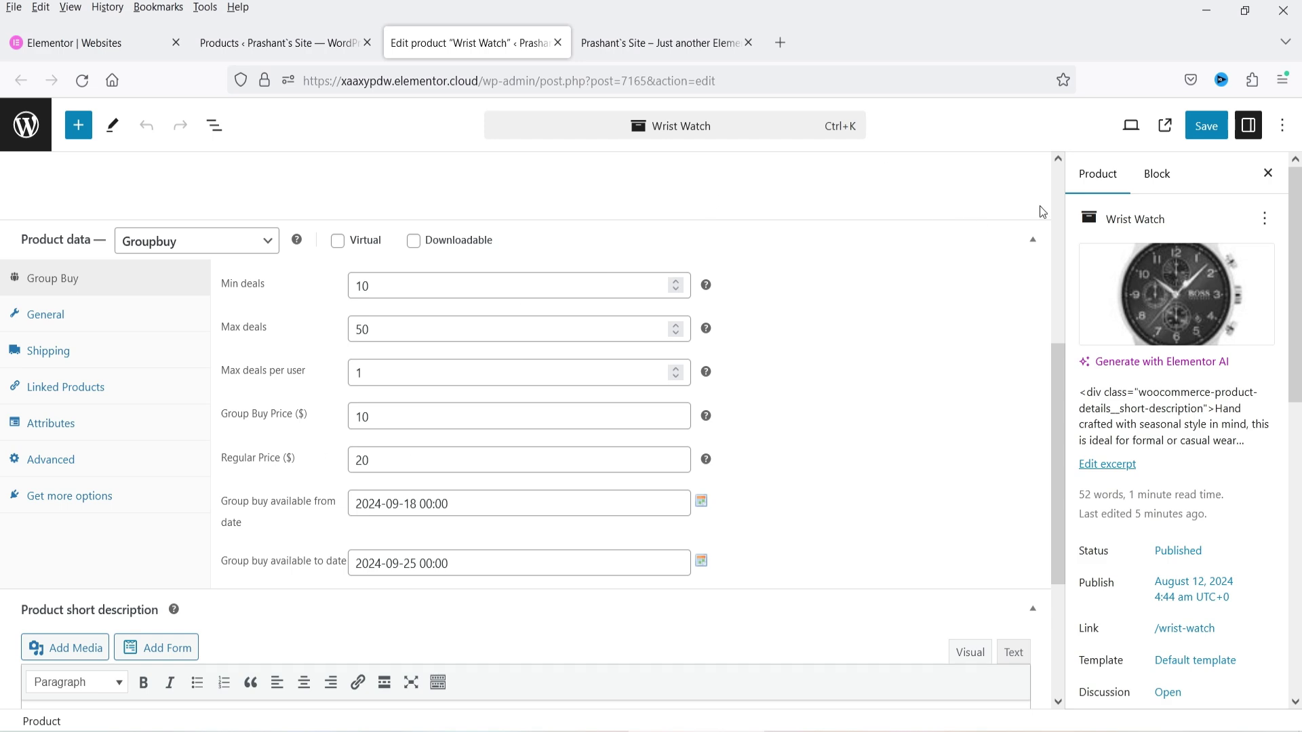
- Save the Wrist Watch product and bring up the View product link's options
{"action": "scroll", "coordinate": [798, 353], "scroll_direction": "down", "scroll_amount": 3}
{"action": "left_click", "coordinate": [190, 495]}
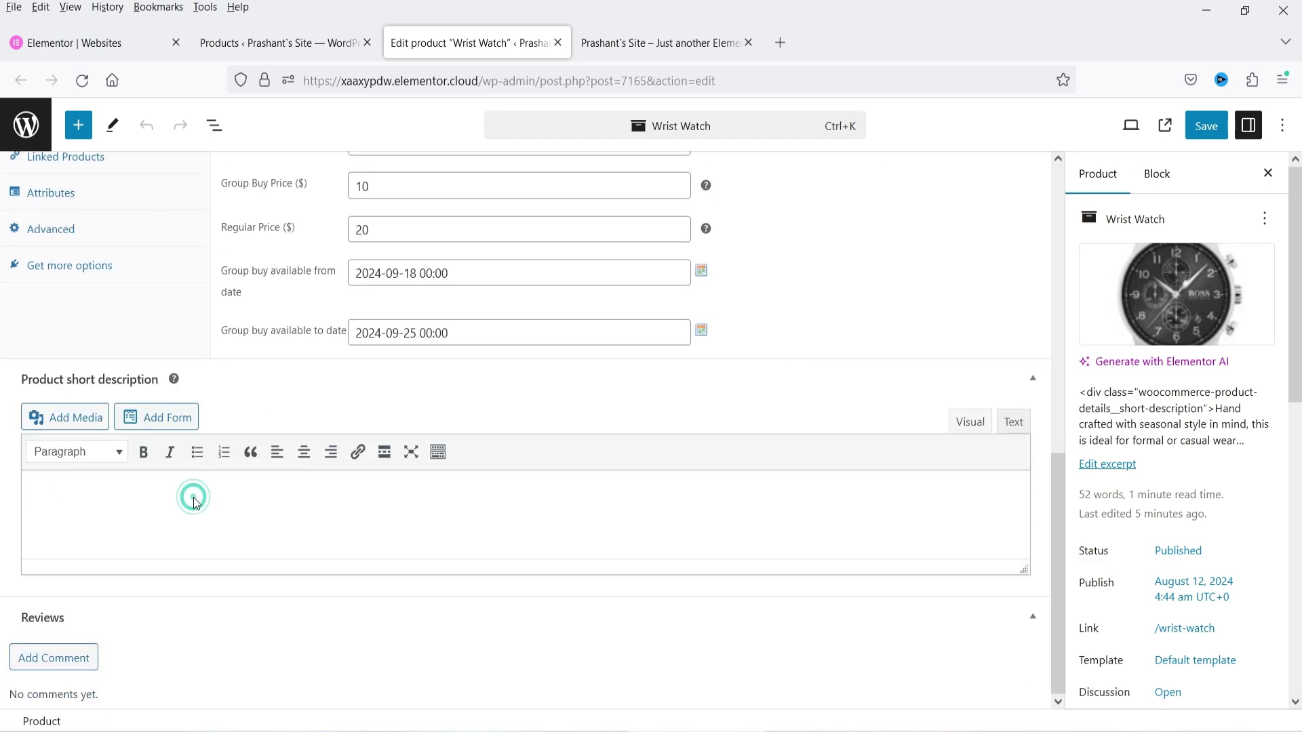
{"action": "scroll", "coordinate": [1168, 347], "scroll_direction": "down", "scroll_amount": 2}
{"action": "scroll", "coordinate": [1167, 347], "scroll_direction": "up", "scroll_amount": 2}
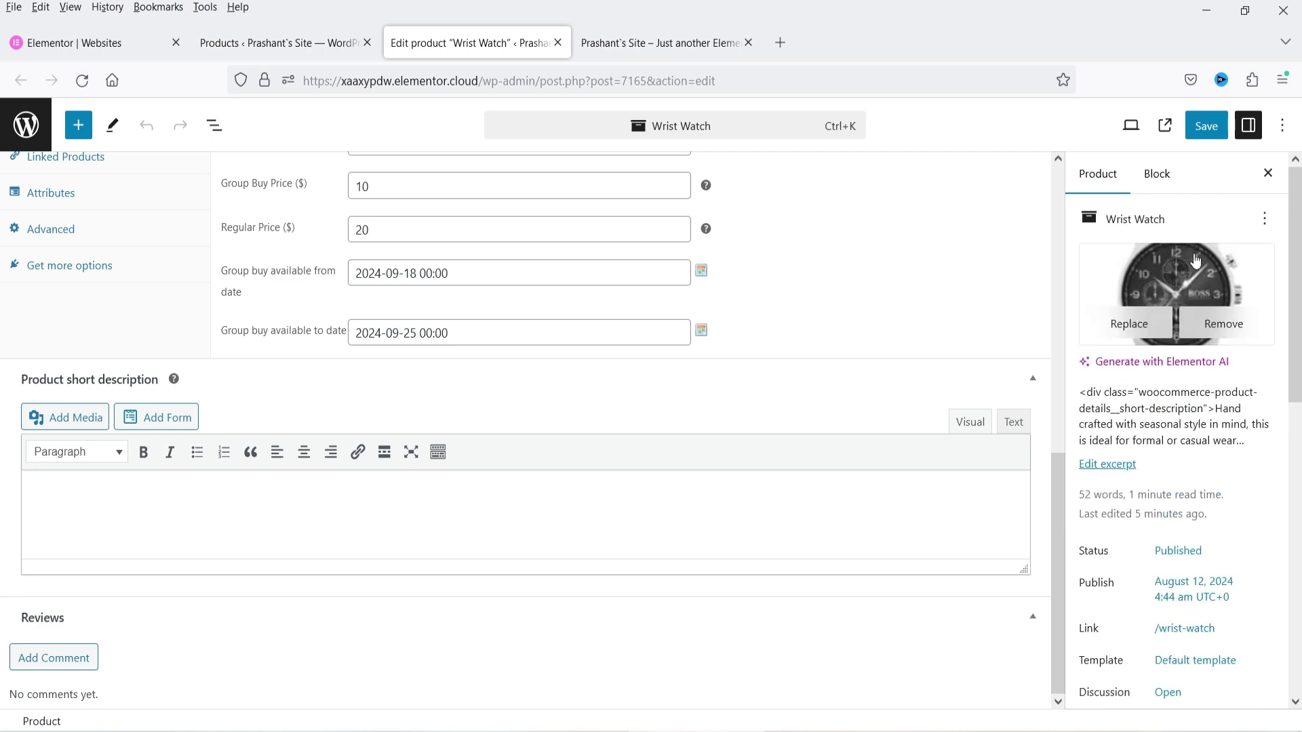
{"action": "scroll", "coordinate": [1146, 359], "scroll_direction": "down", "scroll_amount": 5}
{"action": "scroll", "coordinate": [1165, 344], "scroll_direction": "down", "scroll_amount": 2}
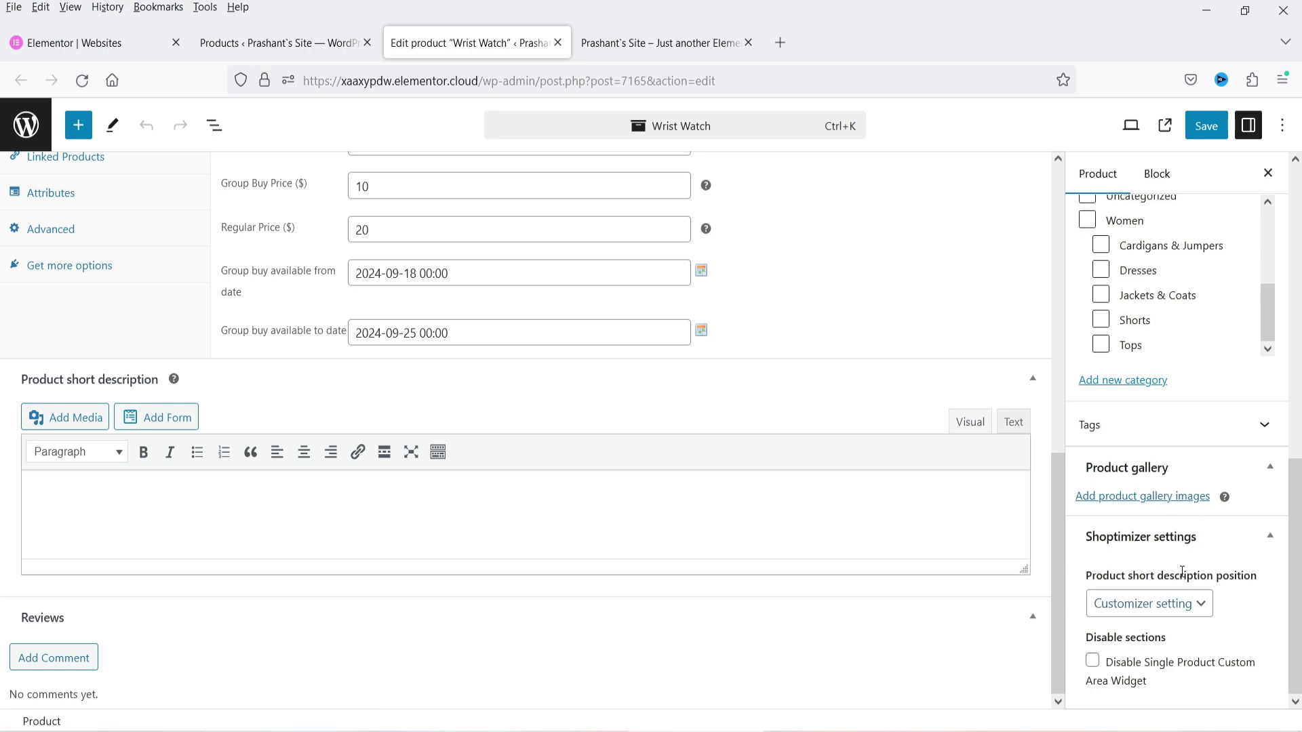
{"action": "scroll", "coordinate": [686, 270], "scroll_direction": "up", "scroll_amount": 10}
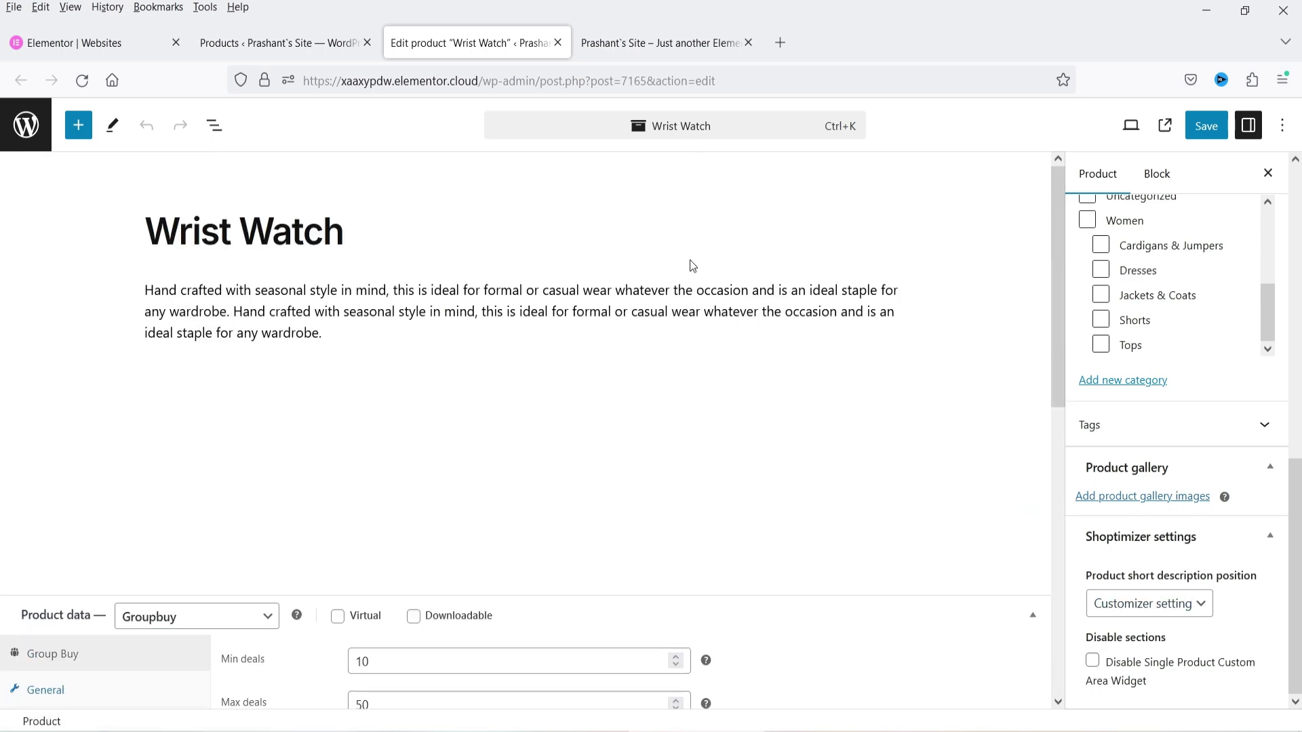
{"action": "left_click", "coordinate": [1206, 125]}
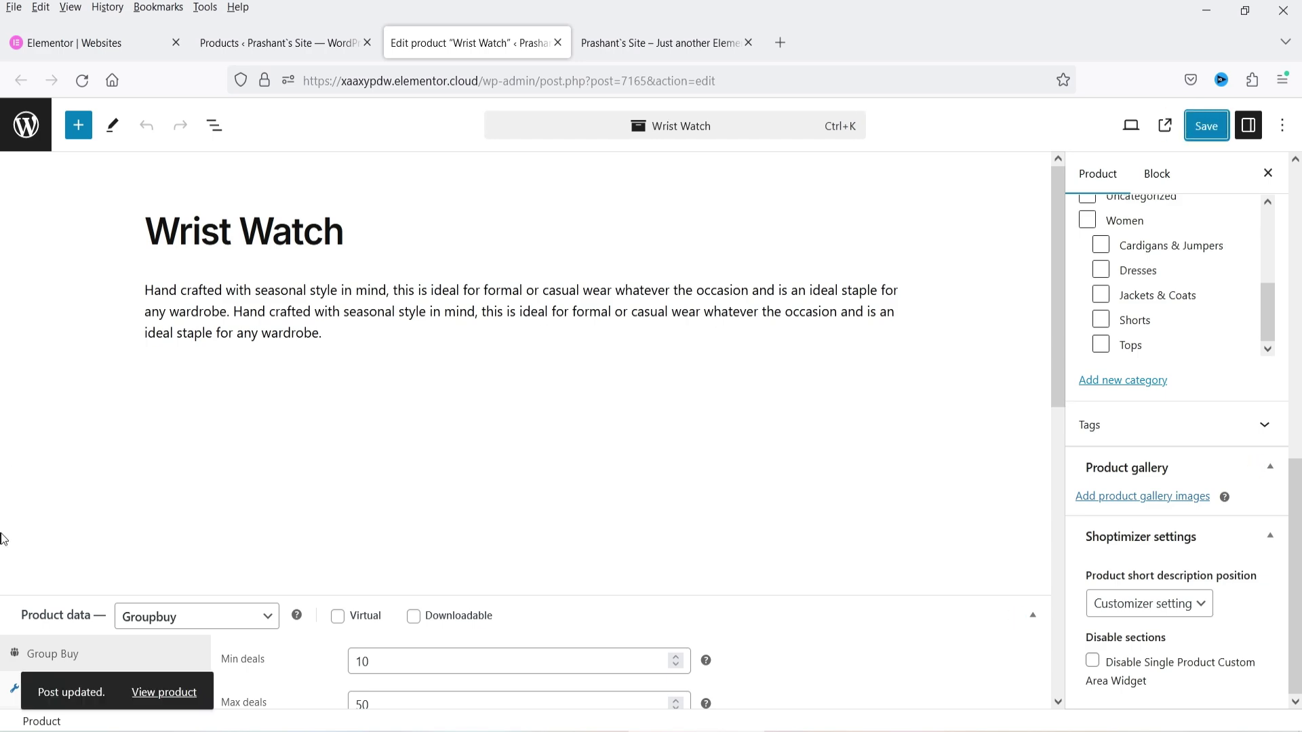
{"action": "right_click", "coordinate": [161, 701]}
- Open the Wrist Watch storefront page and check the $20.00 regular and $10.00 group buy prices
{"action": "left_click", "coordinate": [203, 383]}
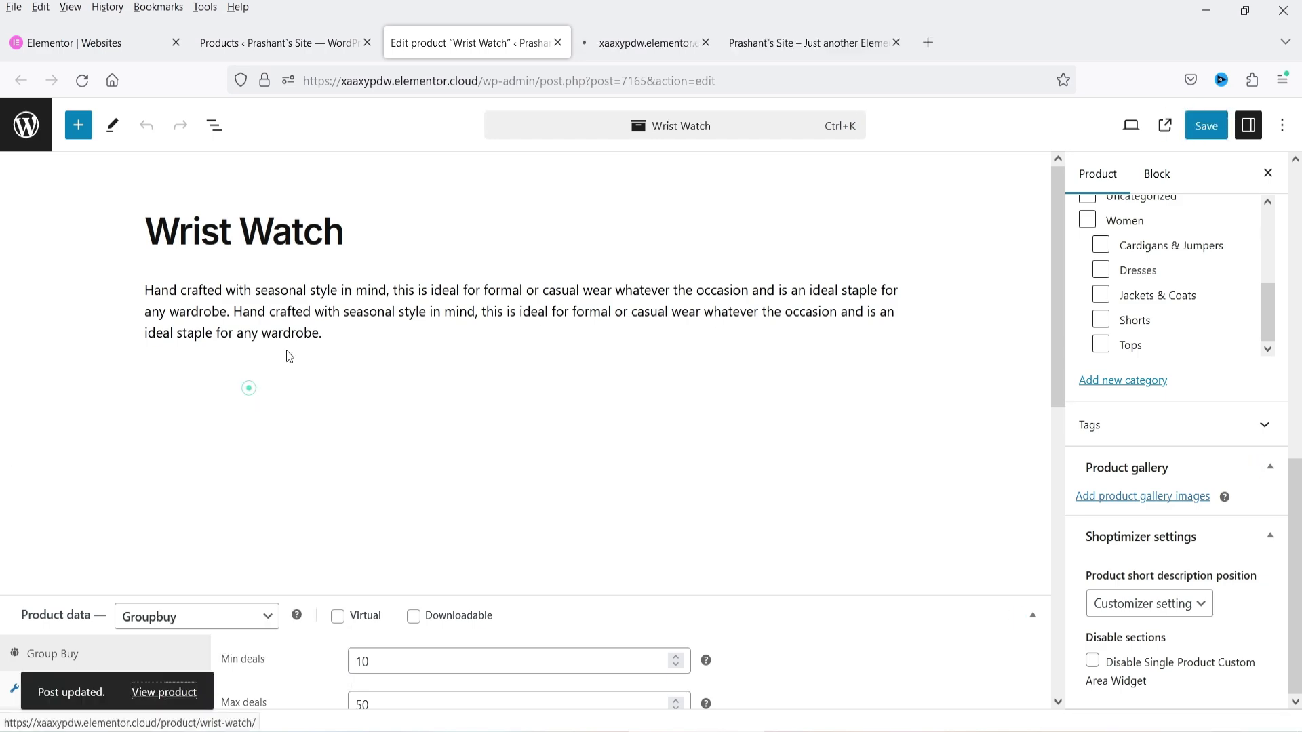
{"action": "key", "text": "ctrl+Tab"}
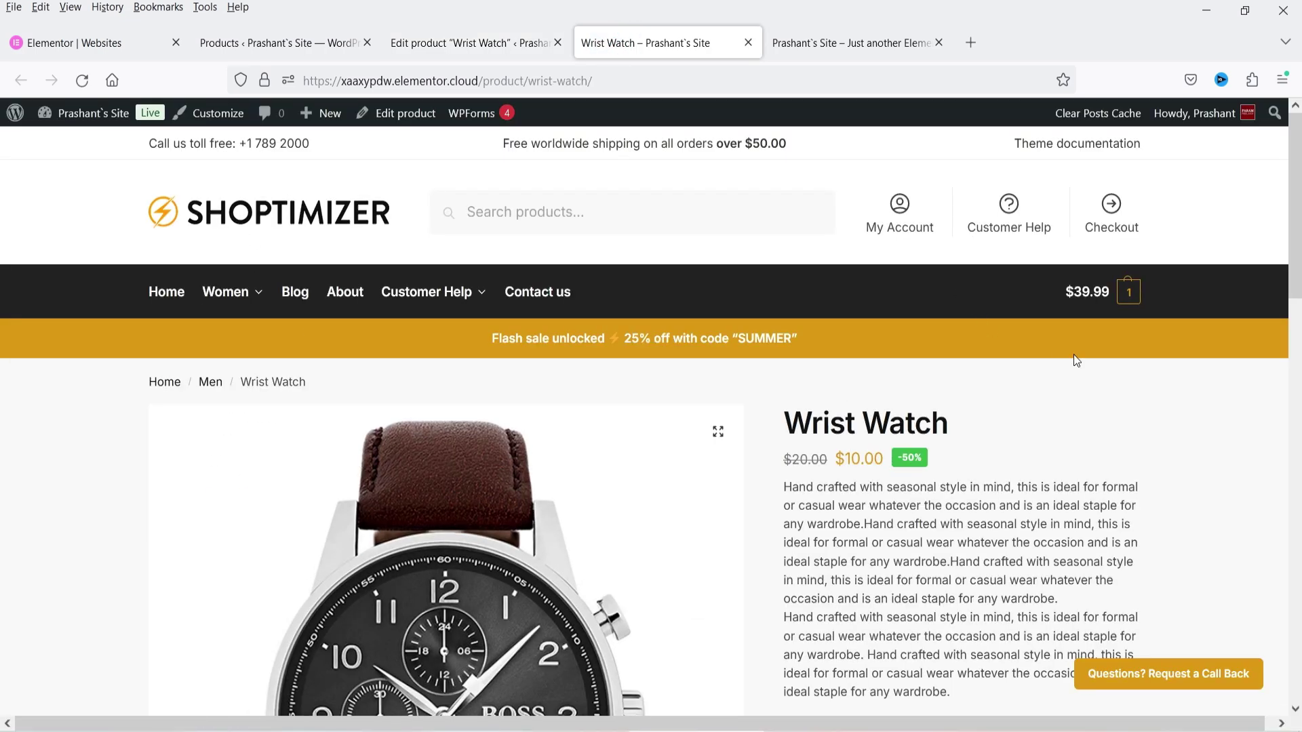
{"action": "scroll", "coordinate": [1072, 360], "scroll_direction": "down", "scroll_amount": 3}
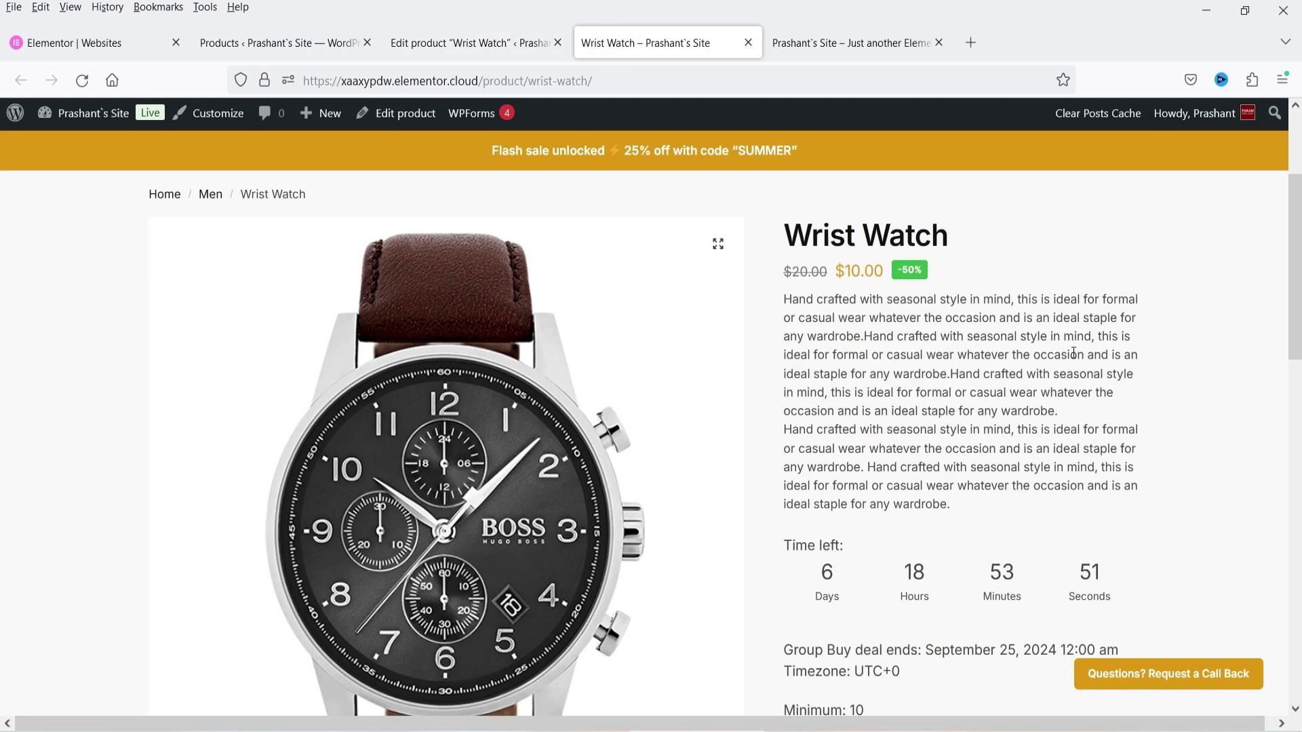
{"action": "double_click", "coordinate": [804, 271]}
{"action": "left_click", "coordinate": [858, 290]}
{"action": "left_click_drag", "start_coordinate": [884, 275], "coordinate": [833, 271]}
{"action": "left_click", "coordinate": [849, 297]}
{"action": "scroll", "coordinate": [878, 357], "scroll_direction": "down", "scroll_amount": 3}
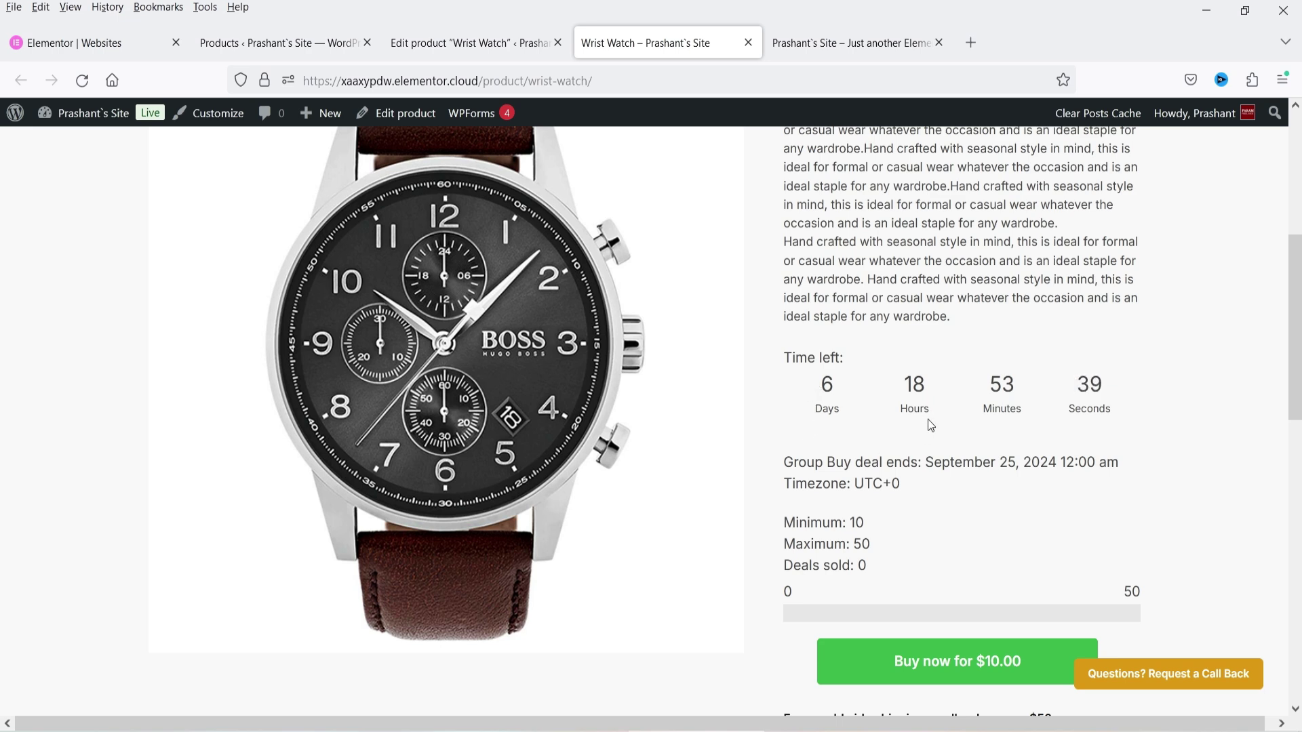
{"action": "scroll", "coordinate": [1134, 339], "scroll_direction": "down", "scroll_amount": 3}
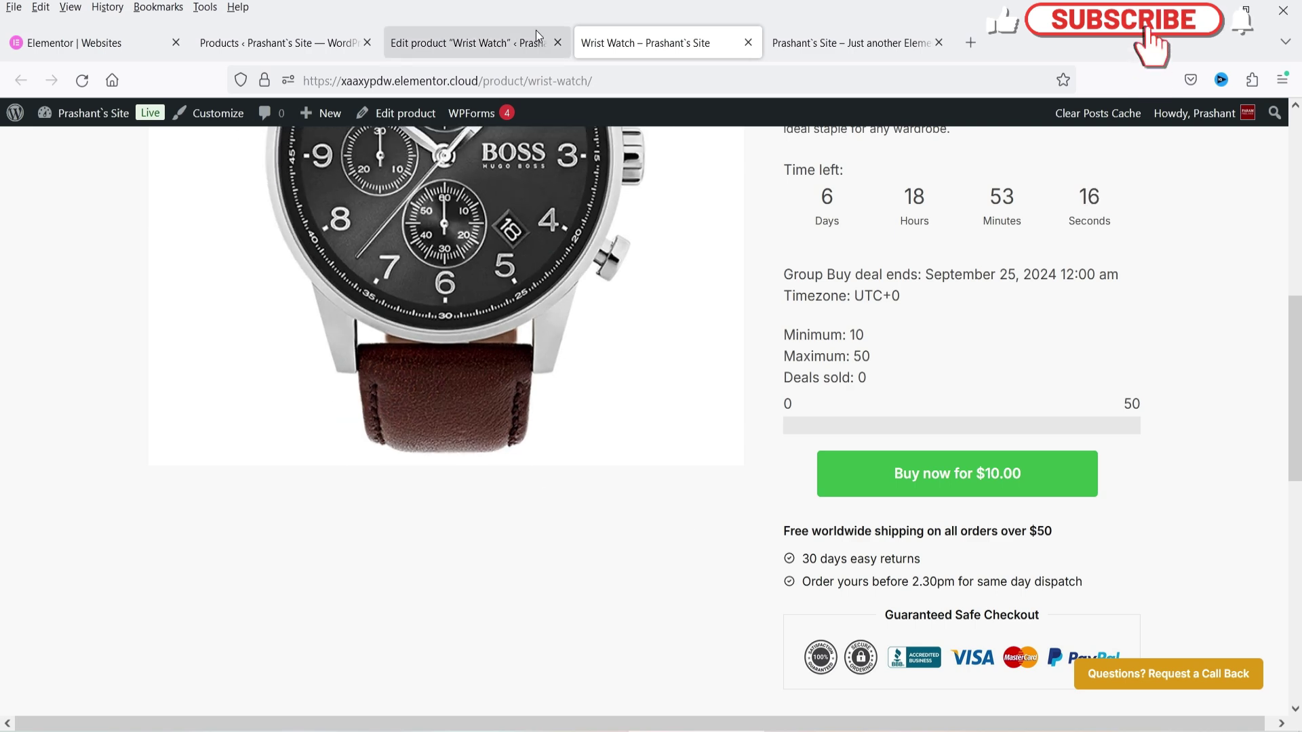
- Set max deals per user back to 2, save, and reload the Wrist Watch storefront page
{"action": "left_click", "coordinate": [456, 37]}
{"action": "scroll", "coordinate": [625, 465], "scroll_direction": "down", "scroll_amount": 7}
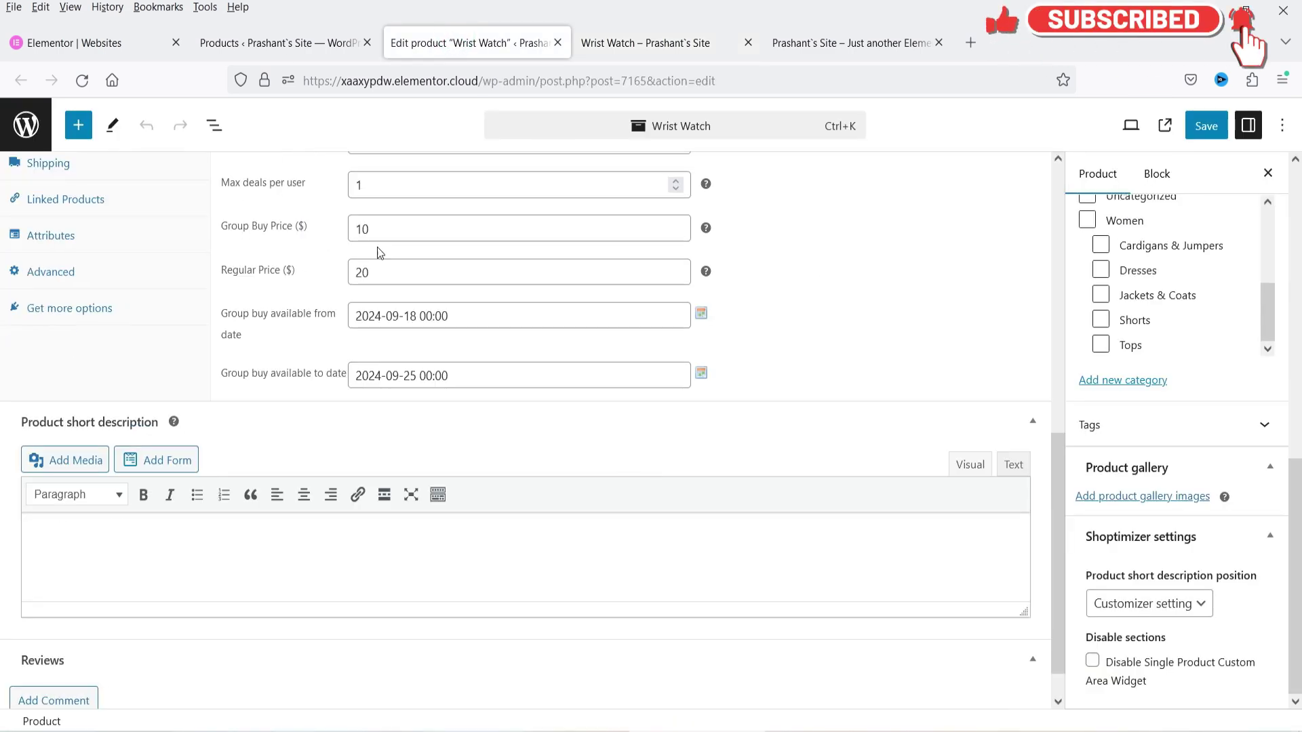
{"action": "scroll", "coordinate": [300, 392], "scroll_direction": "up", "scroll_amount": 3}
{"action": "double_click", "coordinate": [385, 372]}
{"action": "type", "text": "2"}
{"action": "left_click", "coordinate": [813, 406]}
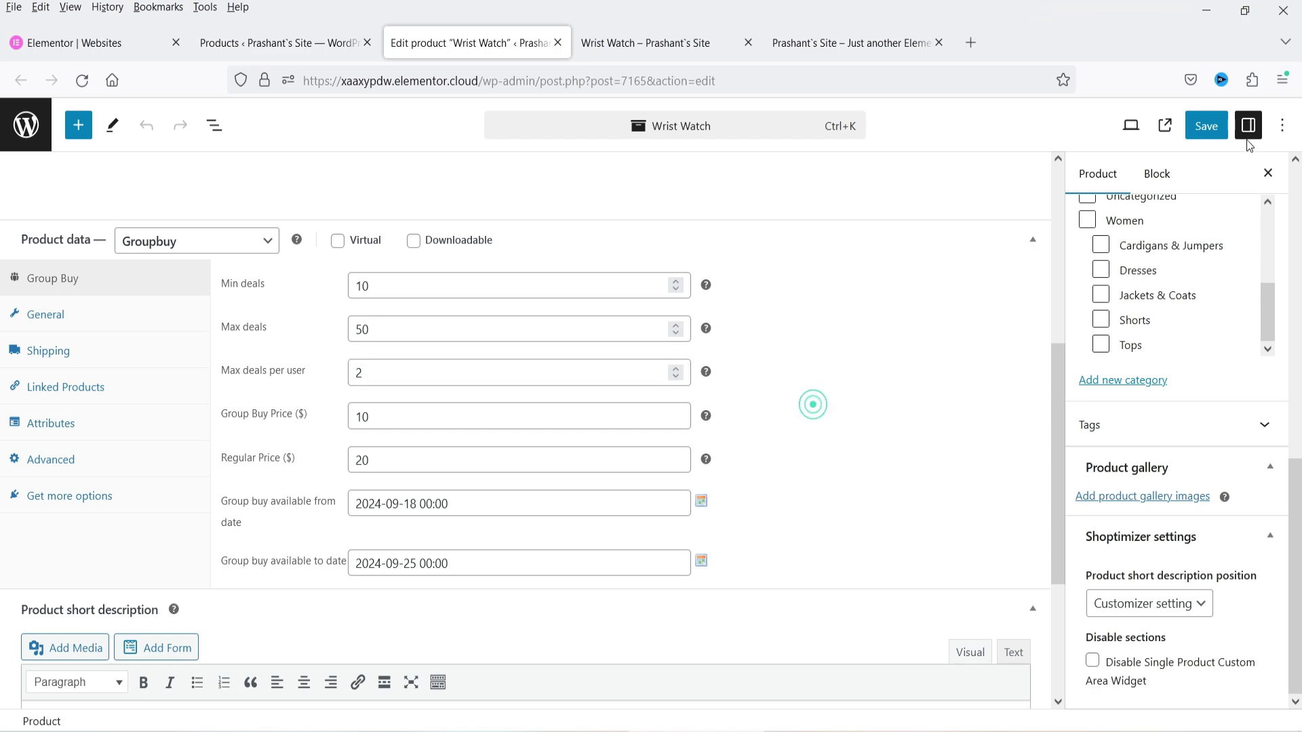
{"action": "key", "text": "ctrl+s"}
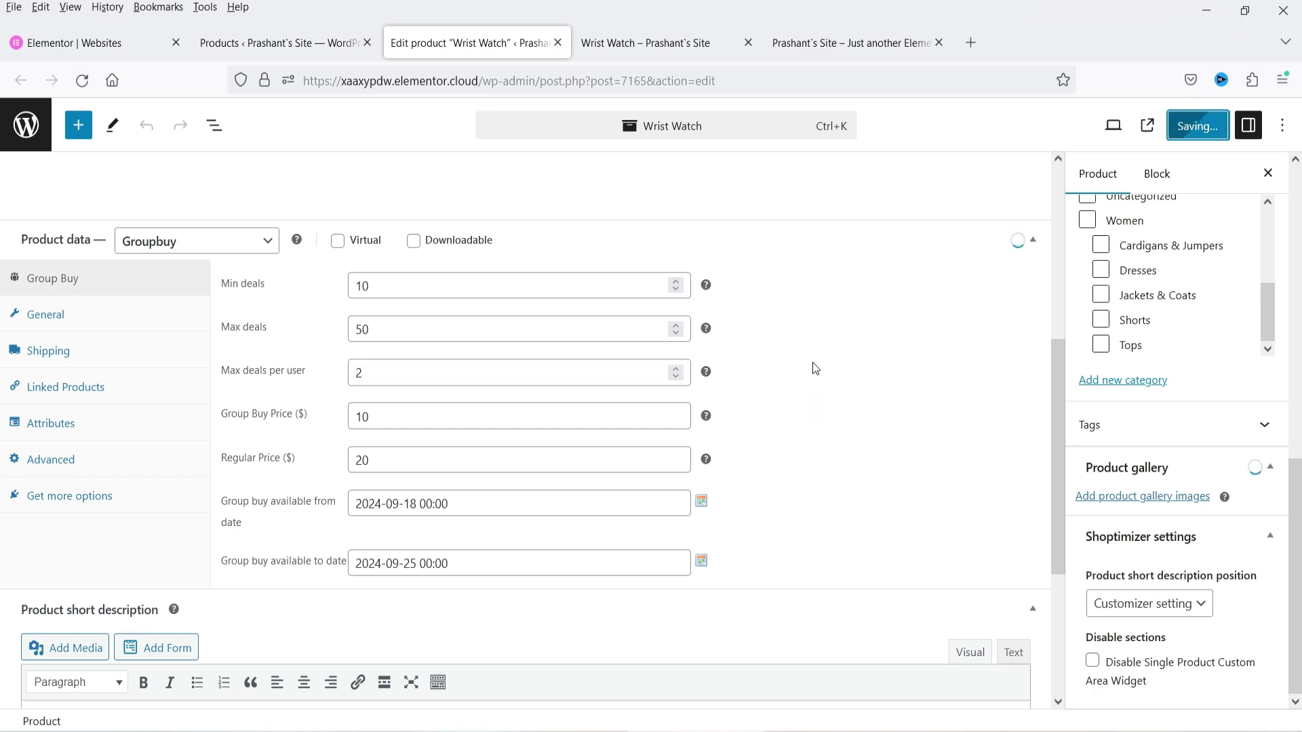
{"action": "left_click", "coordinate": [644, 43]}
{"action": "left_click", "coordinate": [82, 80]}
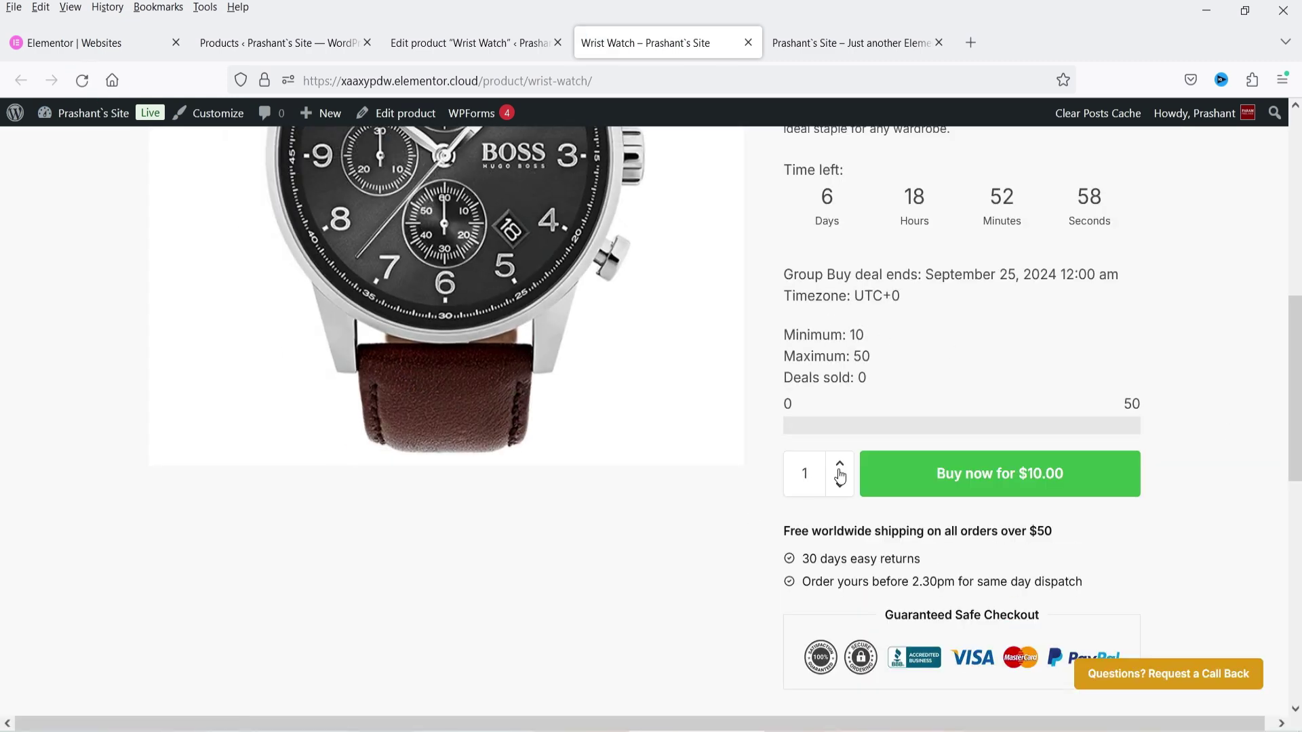
- Raise the quantity to 2, confirm the per-user limit, and buy two deals for $20.00
{"action": "left_click", "coordinate": [840, 464]}
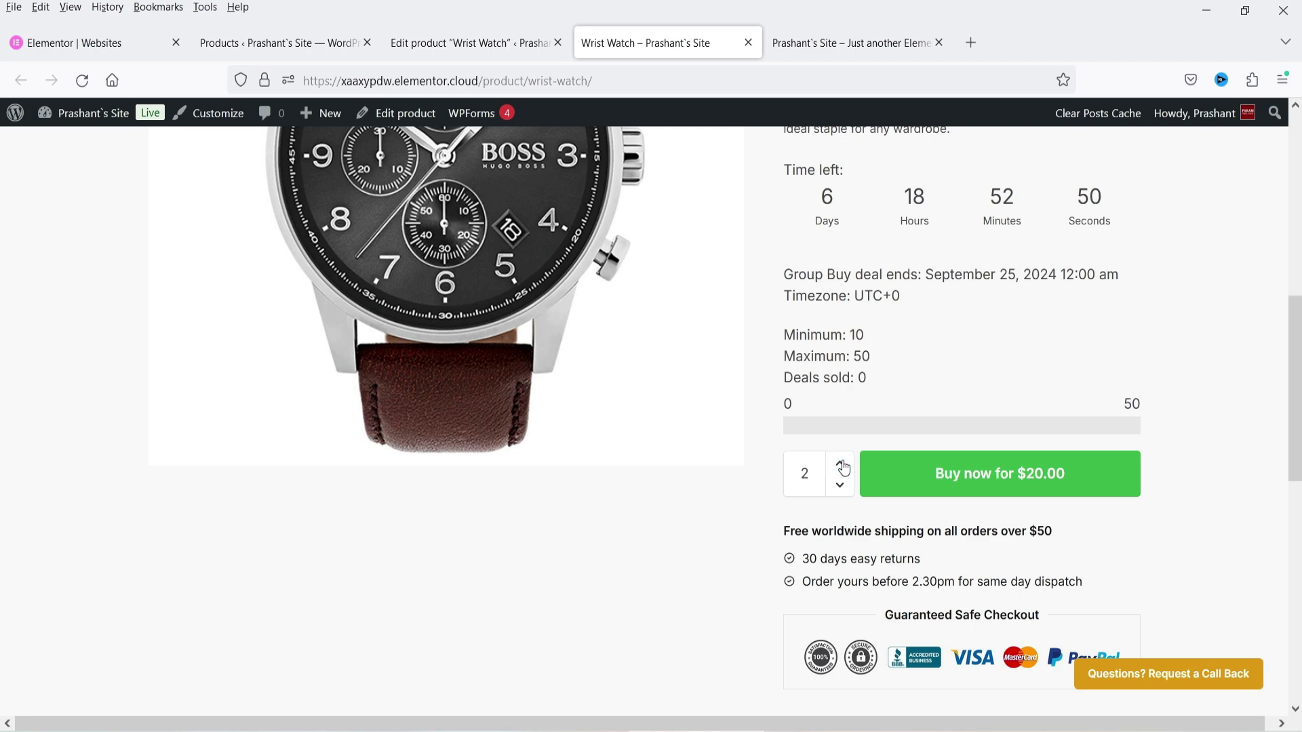
{"action": "key", "text": "ctrl+shift+Tab"}
{"action": "double_click", "coordinate": [388, 369]}
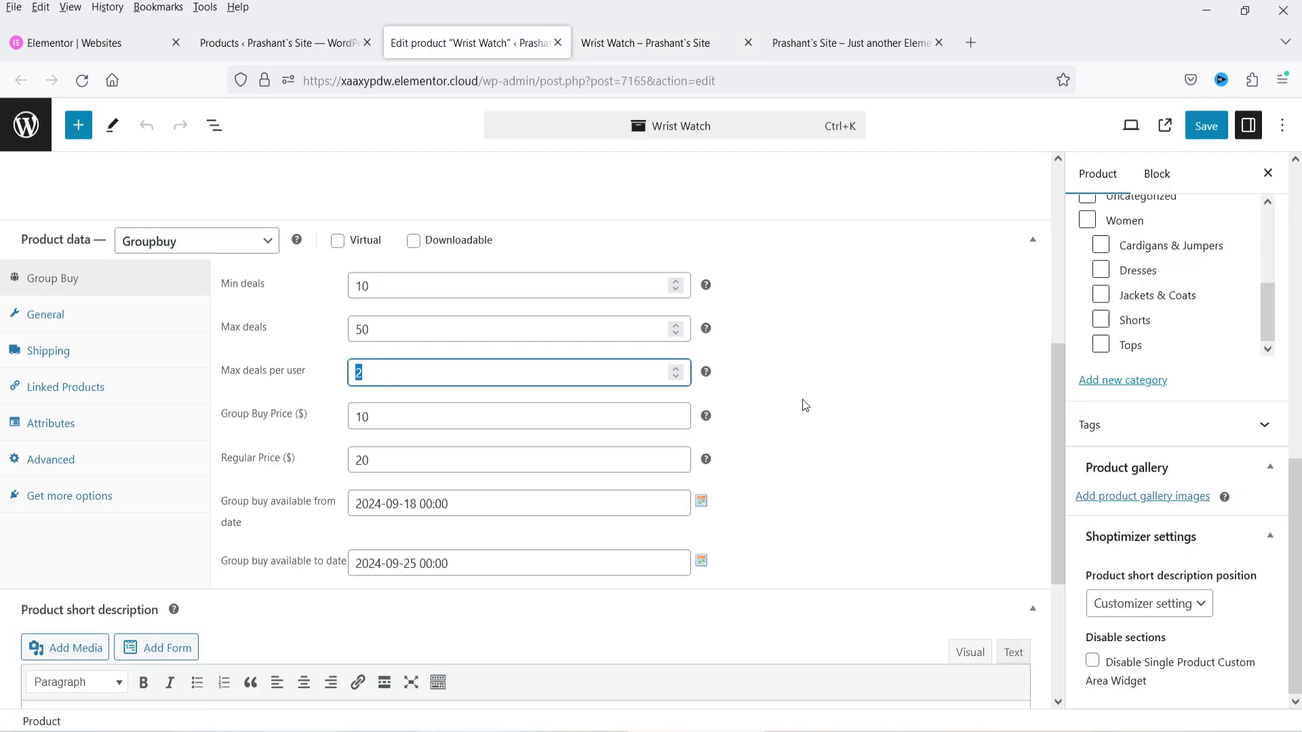
{"action": "left_click", "coordinate": [610, 46]}
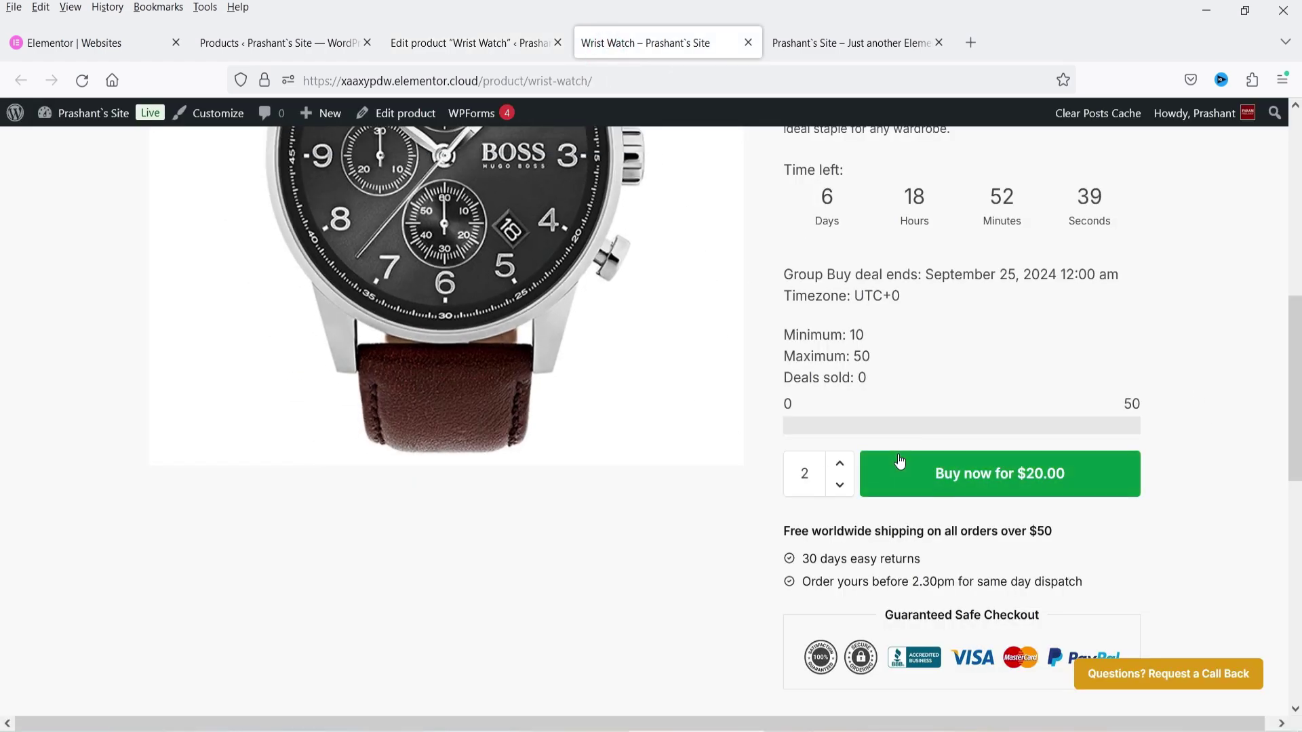
{"action": "left_click", "coordinate": [994, 493]}
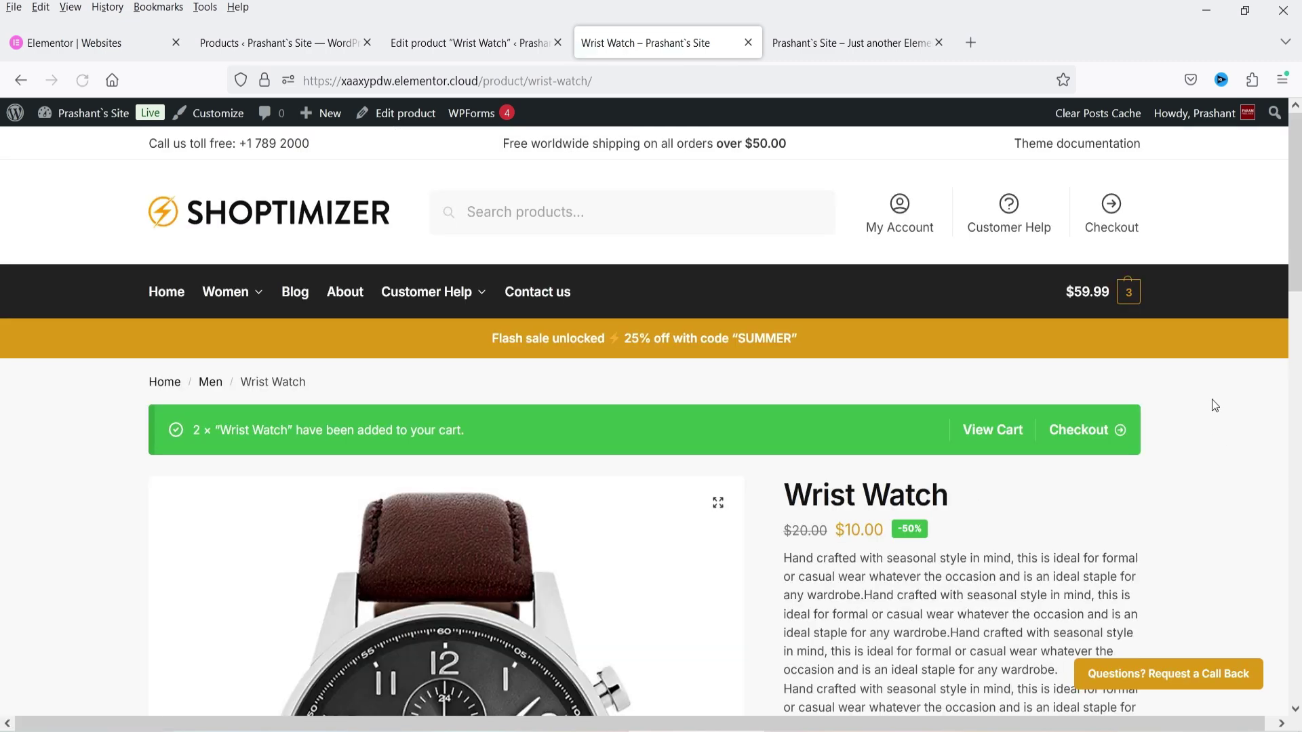
- Remove Jacket skinny fit from the cart, leaving two Wrist Watches at $20.00, and check out
{"action": "left_click", "coordinate": [1001, 439]}
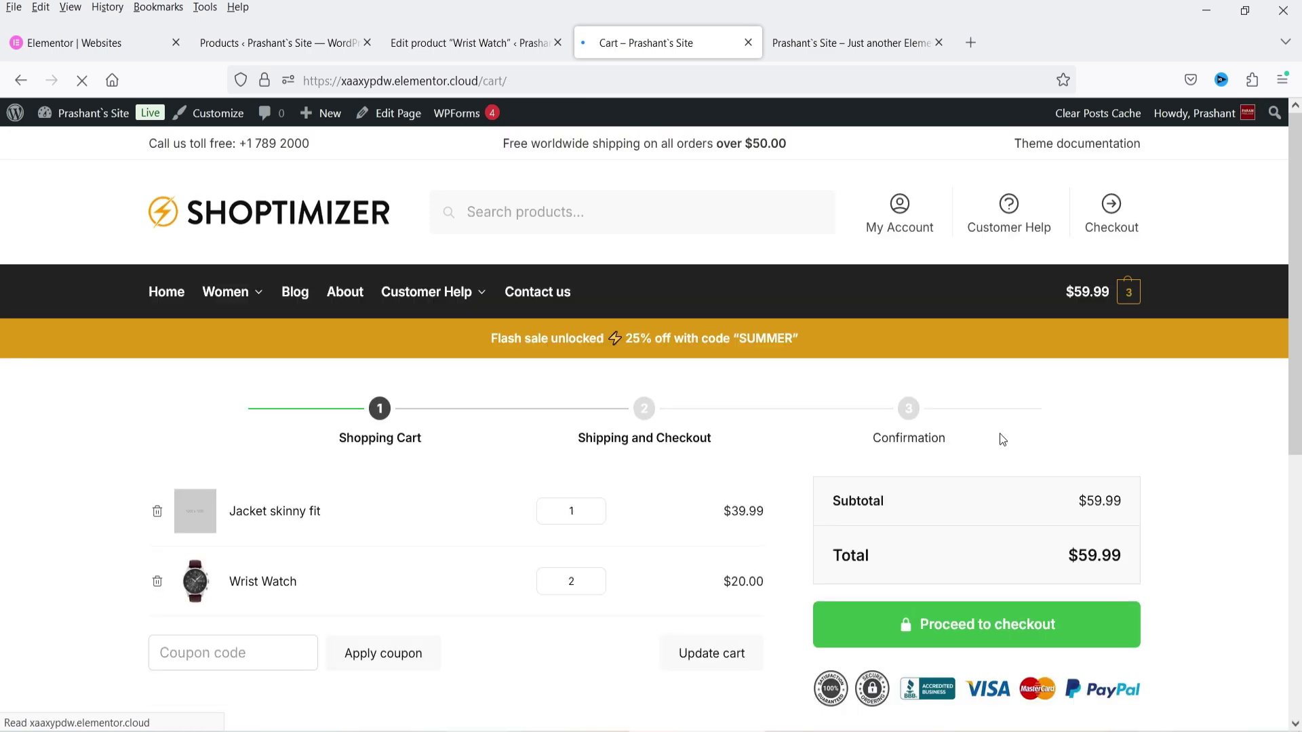
{"action": "scroll", "coordinate": [660, 299], "scroll_direction": "down", "scroll_amount": 3}
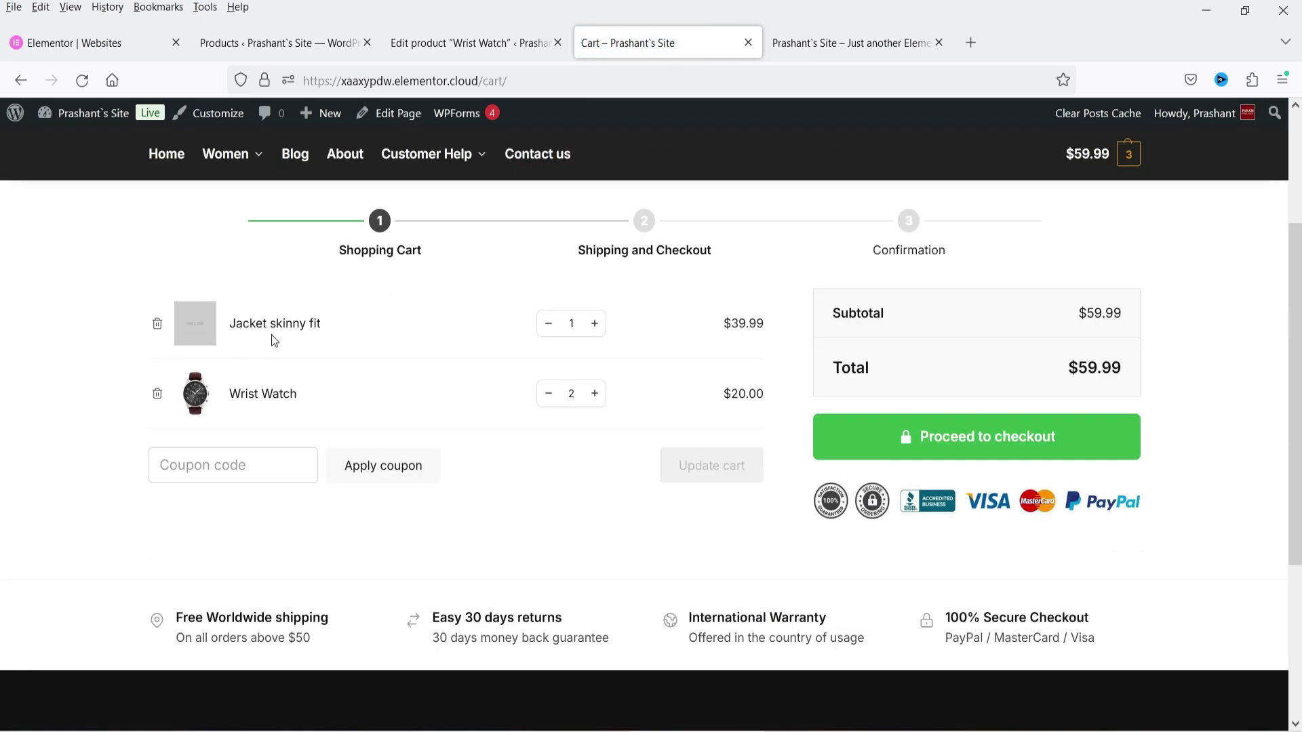
{"action": "left_click", "coordinate": [159, 329]}
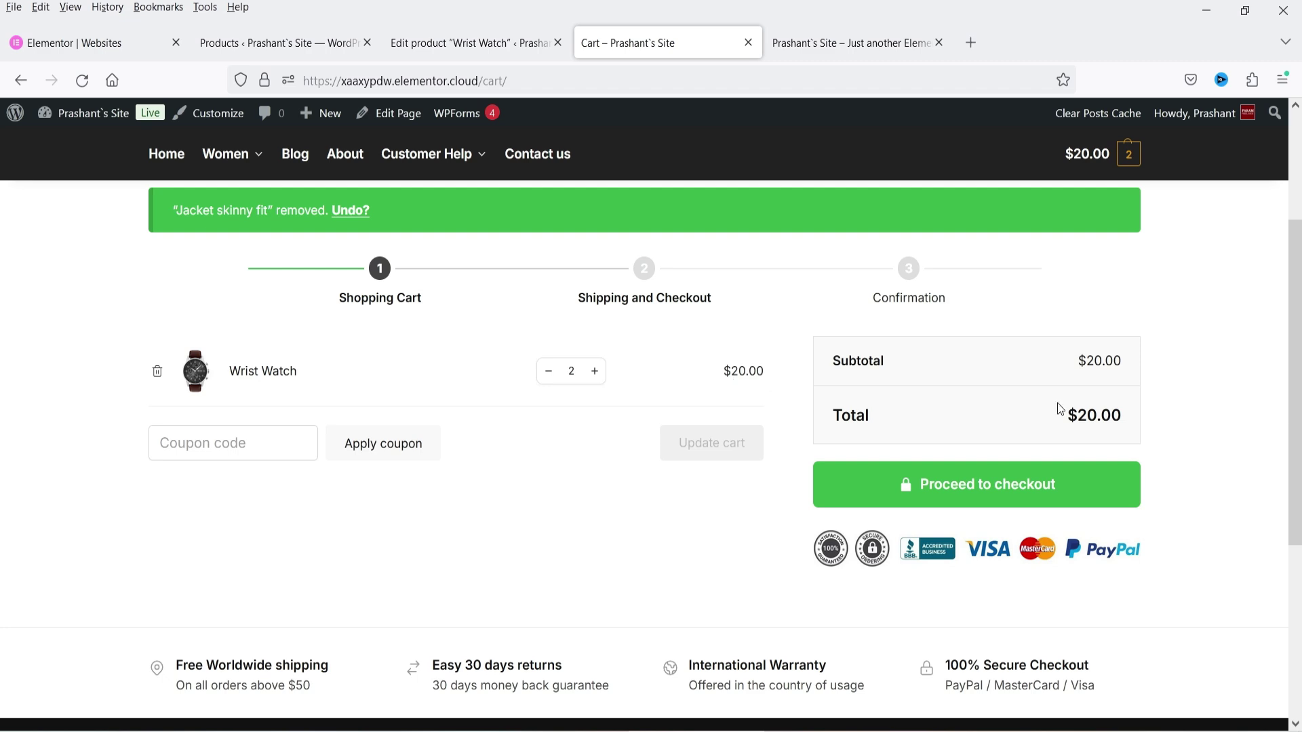
{"action": "left_click", "coordinate": [995, 507]}
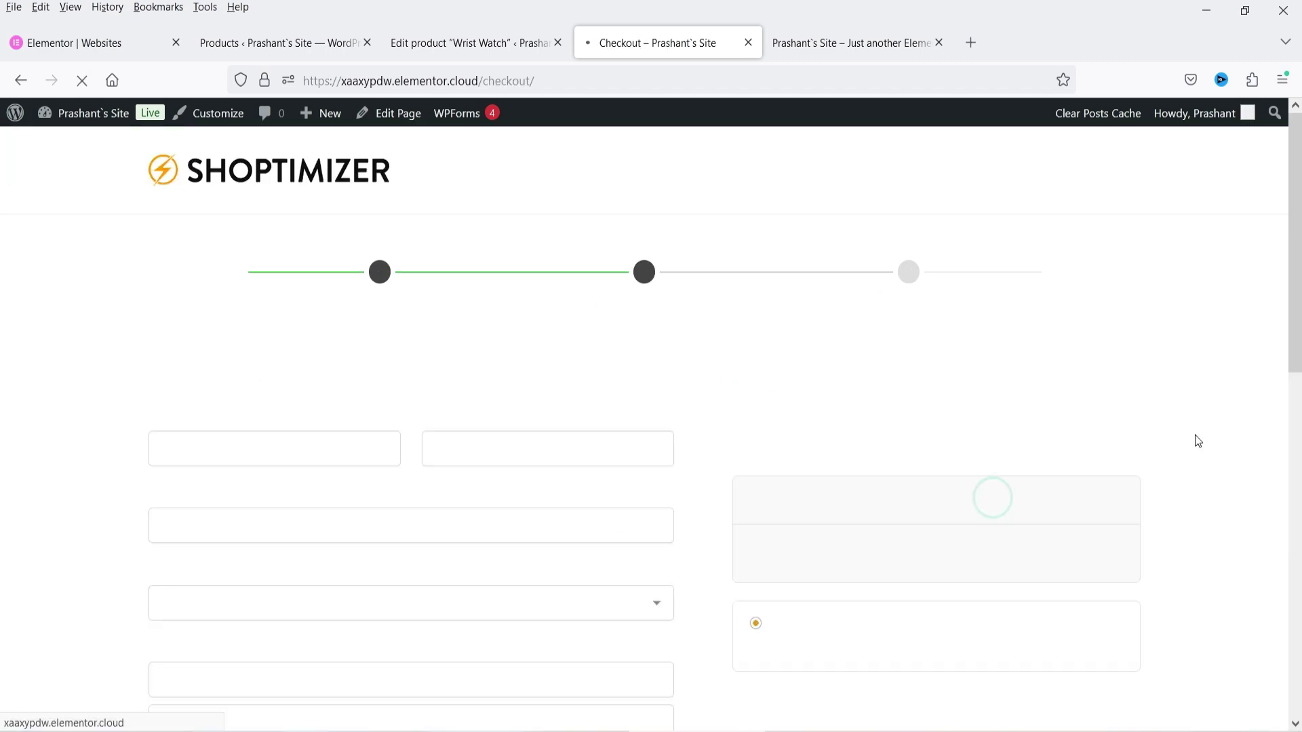
- Fill in the customer's first and last name in the checkout billing details
{"action": "scroll", "coordinate": [1107, 375], "scroll_direction": "down", "scroll_amount": 4}
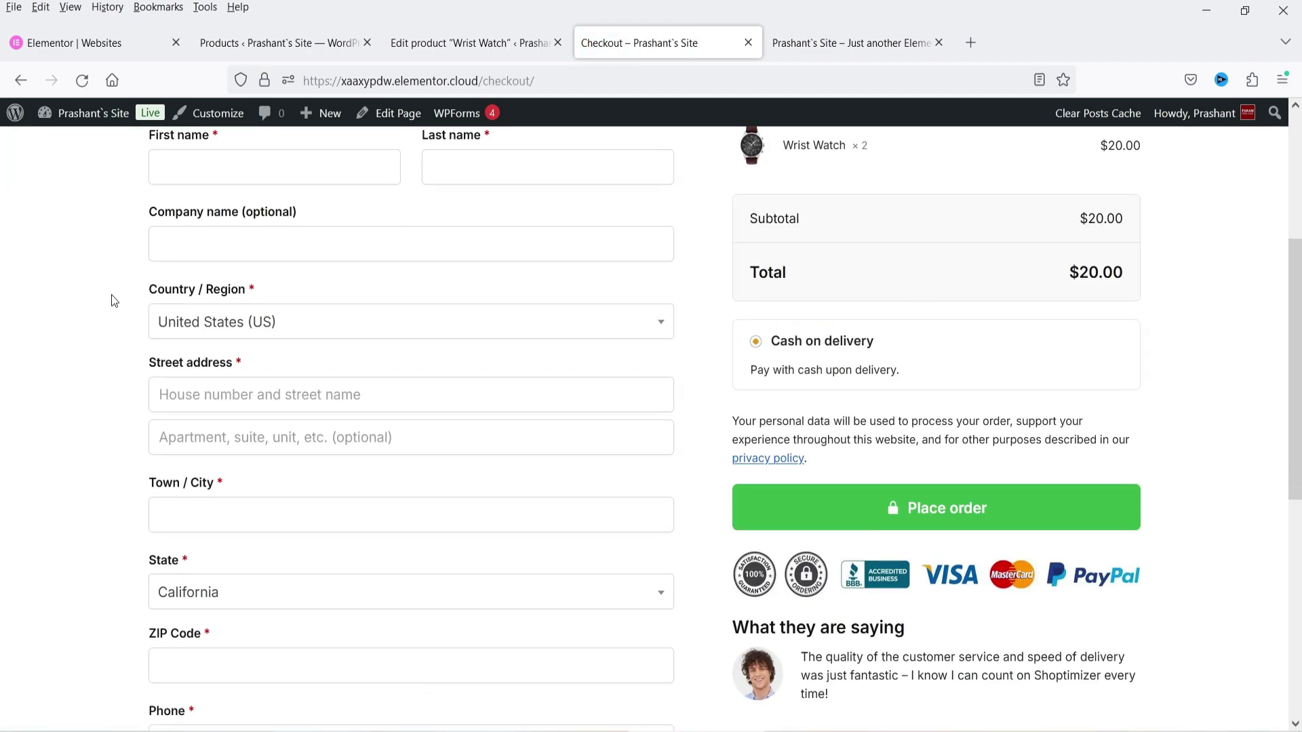
{"action": "scroll", "coordinate": [181, 288], "scroll_direction": "down", "scroll_amount": 7}
{"action": "scroll", "coordinate": [833, 395], "scroll_direction": "up", "scroll_amount": 10}
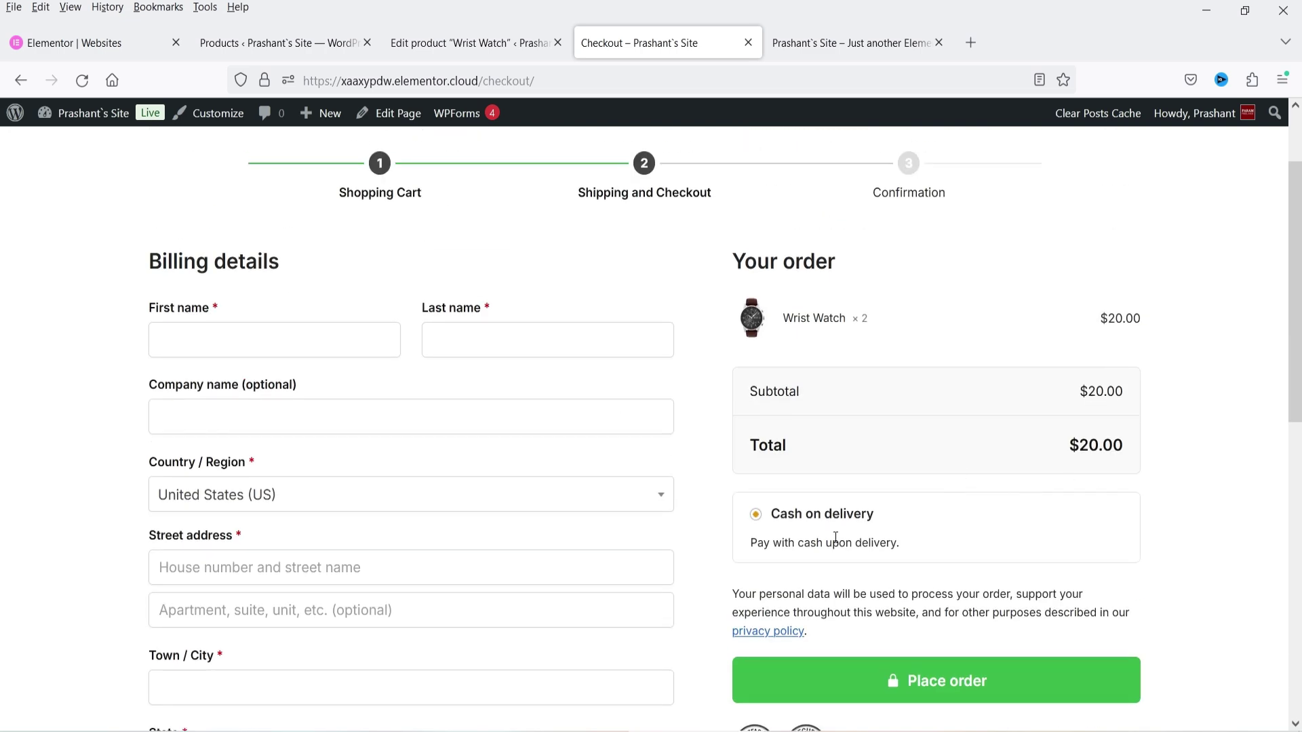
{"action": "left_click", "coordinate": [201, 341]}
{"action": "left_click", "coordinate": [202, 341]}
{"action": "left_click", "coordinate": [210, 380]}
{"action": "left_click", "coordinate": [511, 404]}
- Enter the customer's street address, town/city and phone number in the billing fields
{"action": "scroll", "coordinate": [234, 423], "scroll_direction": "down", "scroll_amount": 5}
{"action": "left_click", "coordinate": [231, 284]}
{"action": "type", "text": "123 lake street"}
{"action": "left_click", "coordinate": [217, 416]}
{"action": "type", "text": "dallas"}
{"action": "left_click", "coordinate": [219, 459]}
{"action": "left_click", "coordinate": [218, 489]}
{"action": "type", "text": "2525252525"}
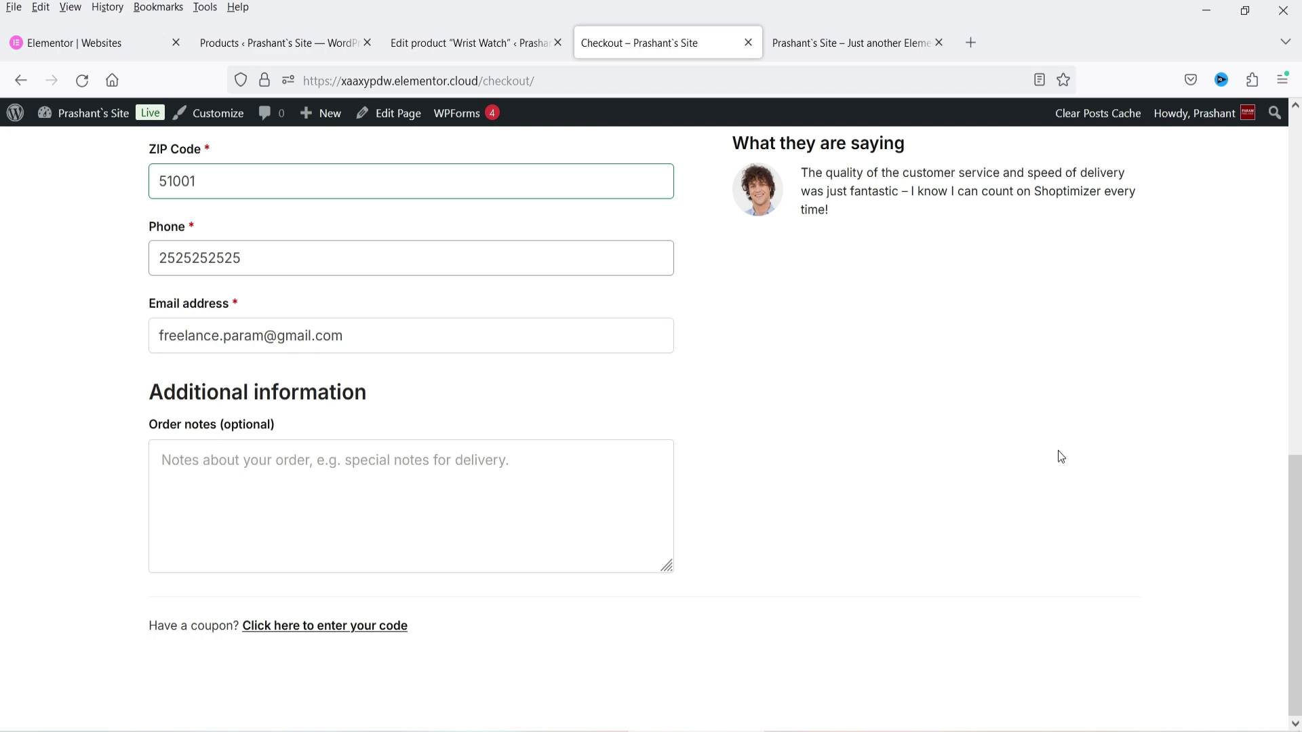
- Replace the billing e-mail address and place the $20.00 cash-on-delivery order
{"action": "triple_click", "coordinate": [242, 336]}
{"action": "key", "text": "BackSpace"}
{"action": "scroll", "coordinate": [883, 449], "scroll_direction": "up", "scroll_amount": 8}
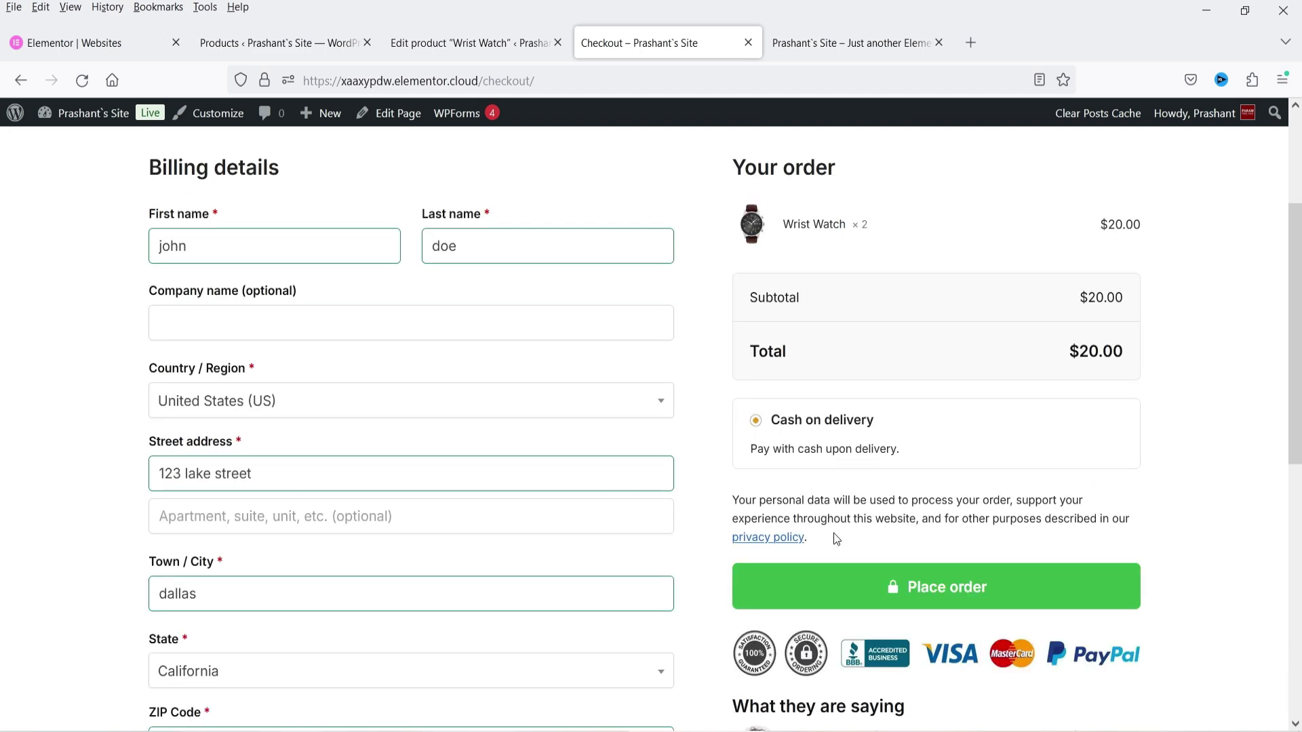
{"action": "left_click", "coordinate": [966, 581]}
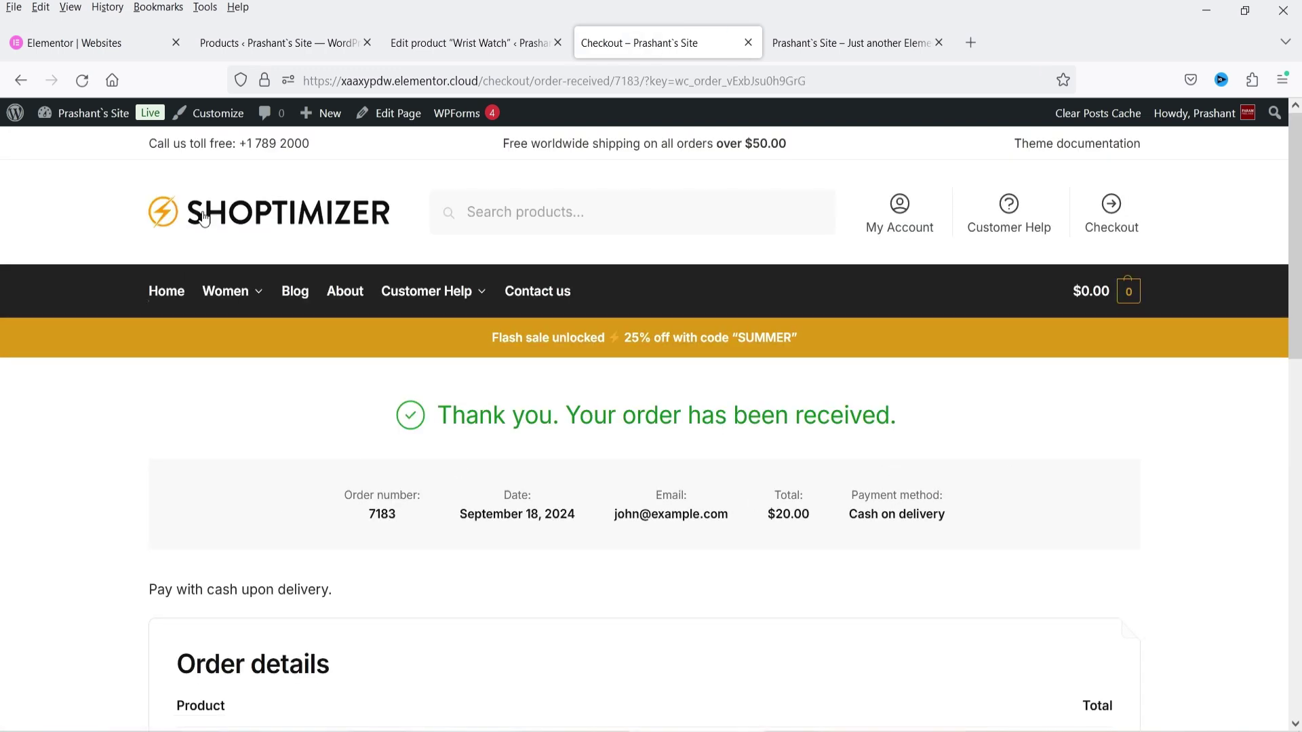
- Reload the Wrist Watch product editor and scroll down to the Group Buy History entries
{"action": "left_click", "coordinate": [427, 43]}
{"action": "left_click", "coordinate": [76, 88]}
{"action": "scroll", "coordinate": [899, 352], "scroll_direction": "down", "scroll_amount": 3}
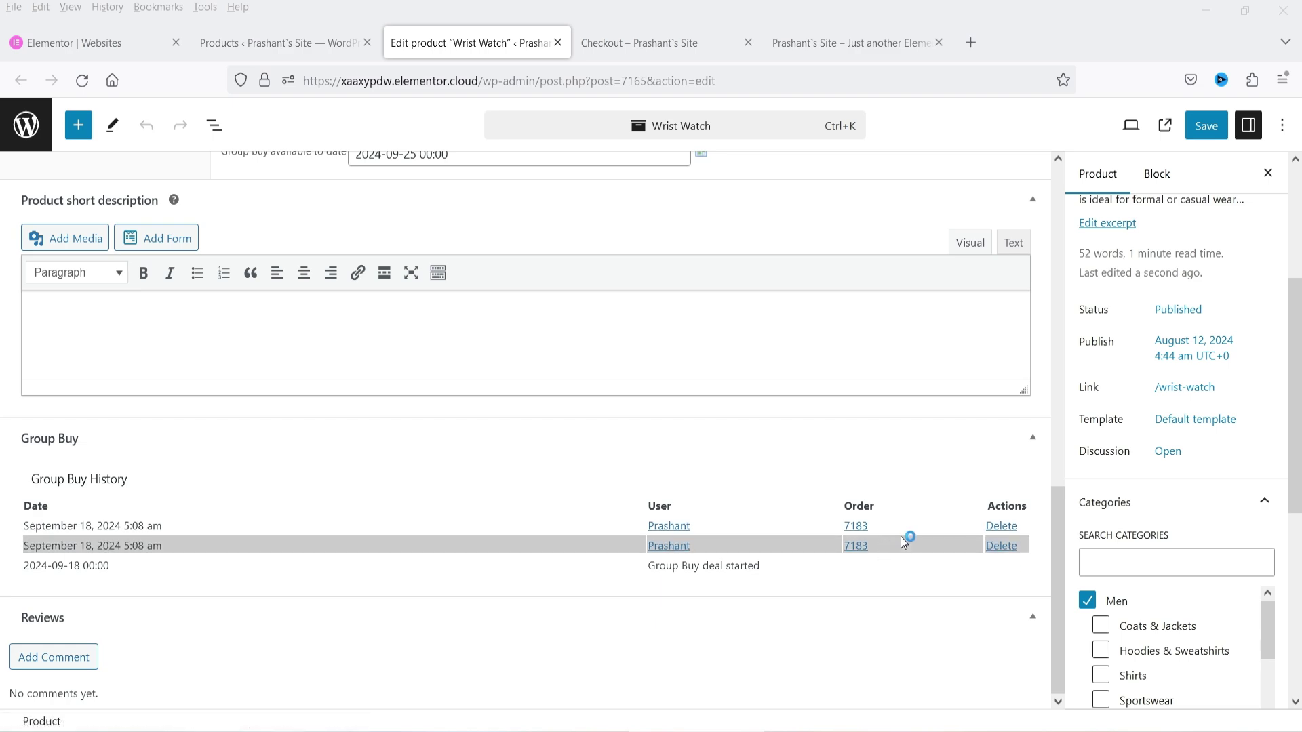
- Open the test order from Group Buy History and review its Group buy in progress status
{"action": "left_click", "coordinate": [855, 526]}
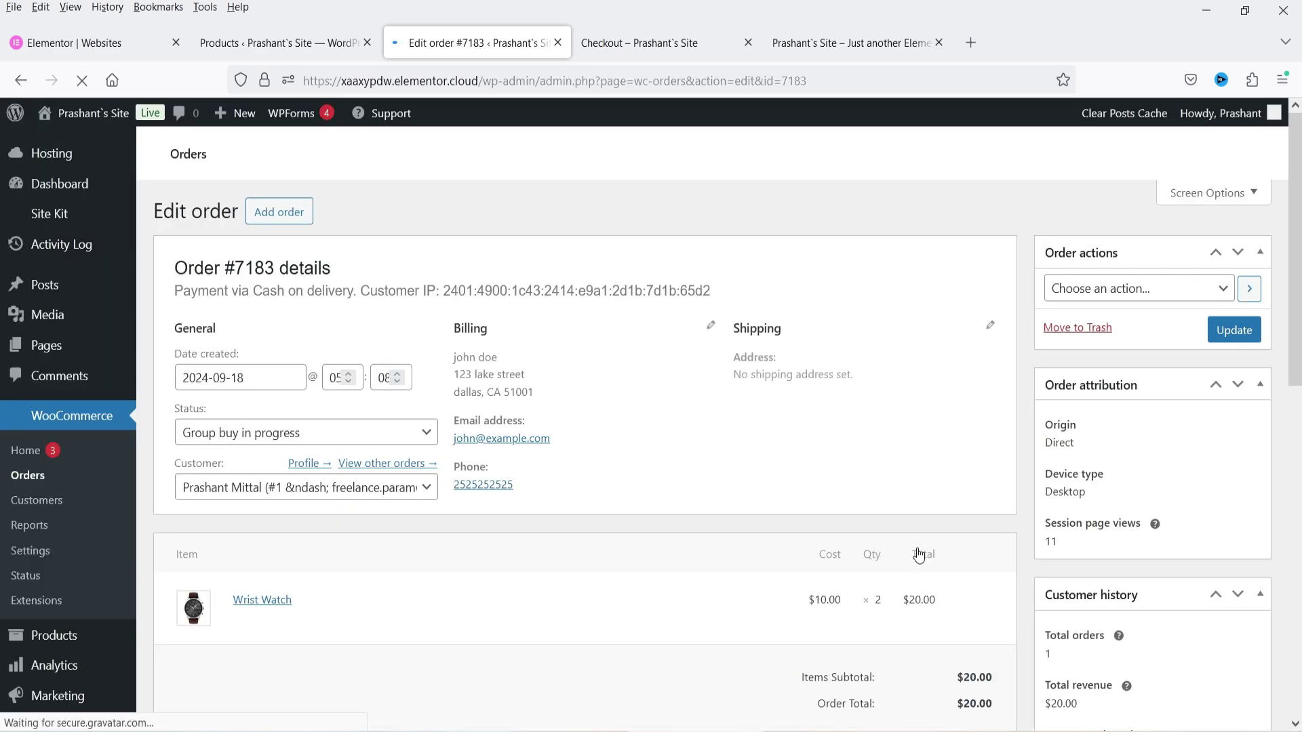
{"action": "scroll", "coordinate": [850, 391], "scroll_direction": "down", "scroll_amount": 10}
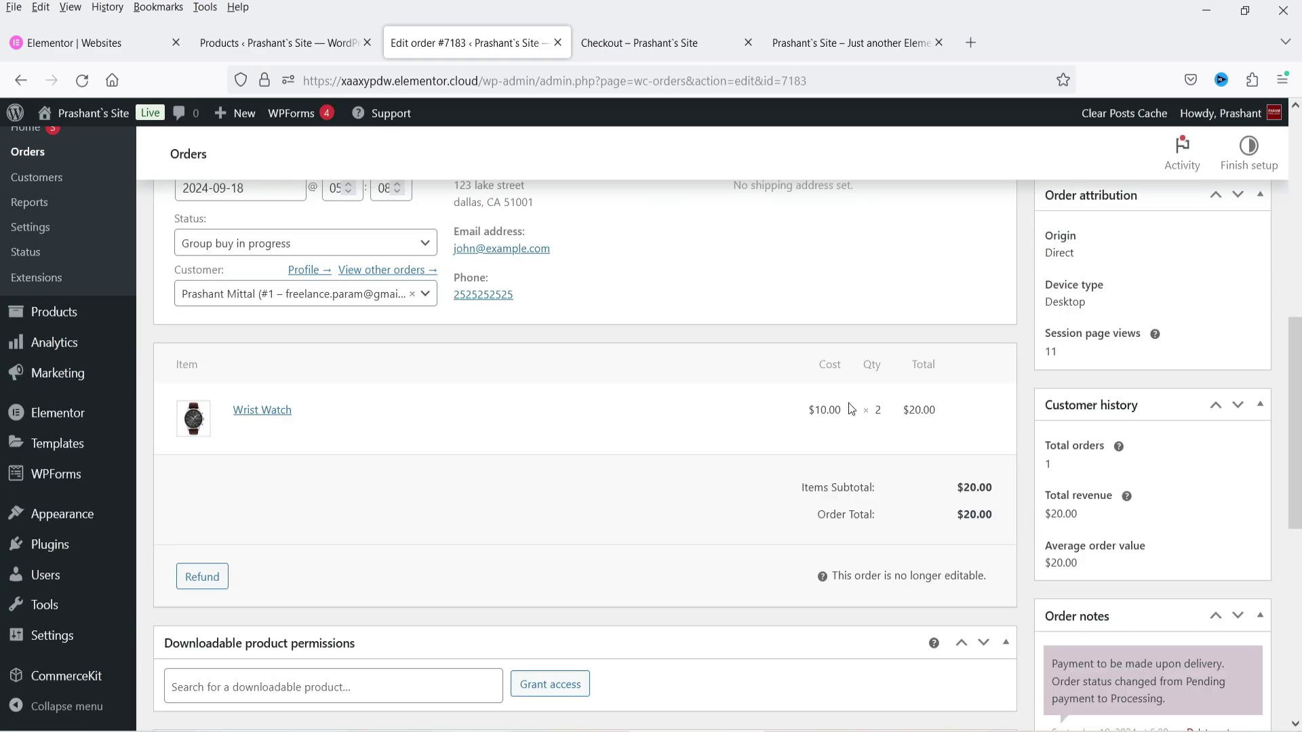
{"action": "scroll", "coordinate": [865, 408], "scroll_direction": "up", "scroll_amount": 2}
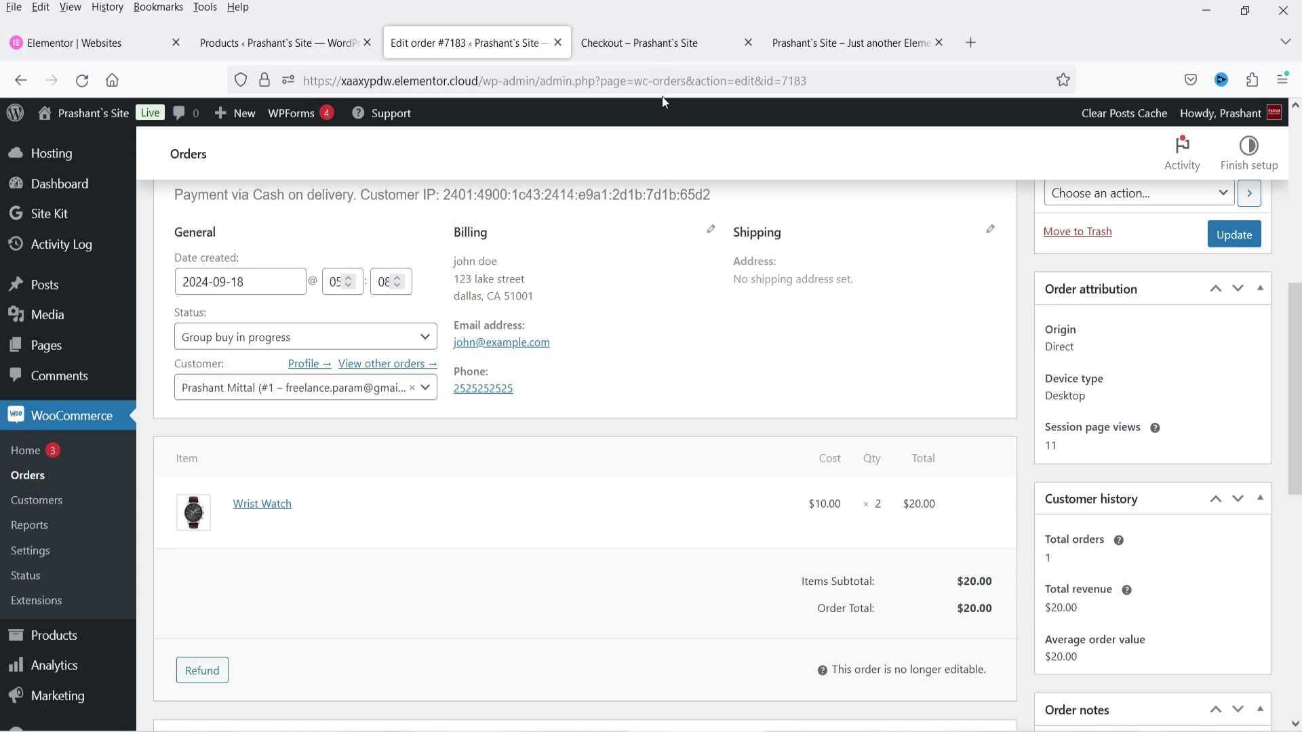
{"action": "scroll", "coordinate": [663, 101], "scroll_direction": "up", "scroll_amount": 10}
- From the Products list, open the Wrist Watch storefront page in a new tab
{"action": "left_click", "coordinate": [54, 647]}
{"action": "scroll", "coordinate": [684, 360], "scroll_direction": "down", "scroll_amount": 5}
{"action": "right_click", "coordinate": [432, 390]}
{"action": "left_click", "coordinate": [490, 408]}
{"action": "scroll", "coordinate": [1012, 244], "scroll_direction": "down", "scroll_amount": 8}
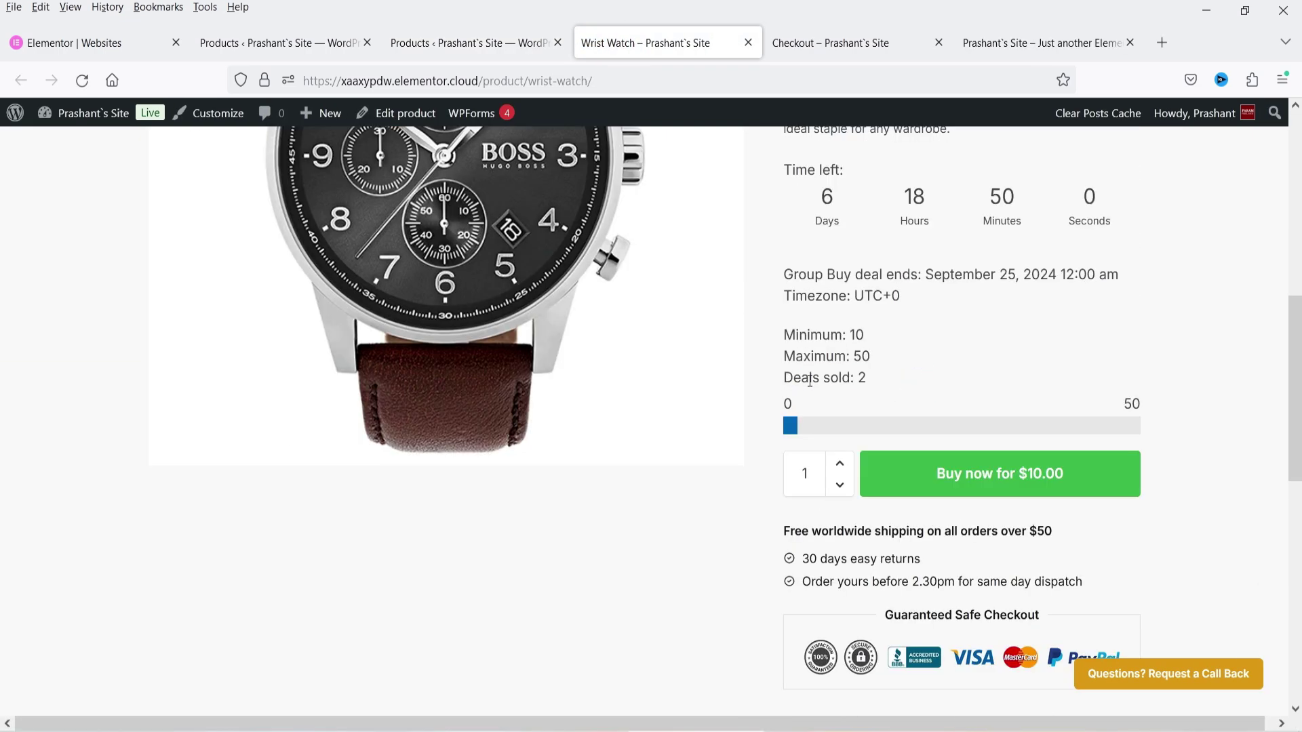